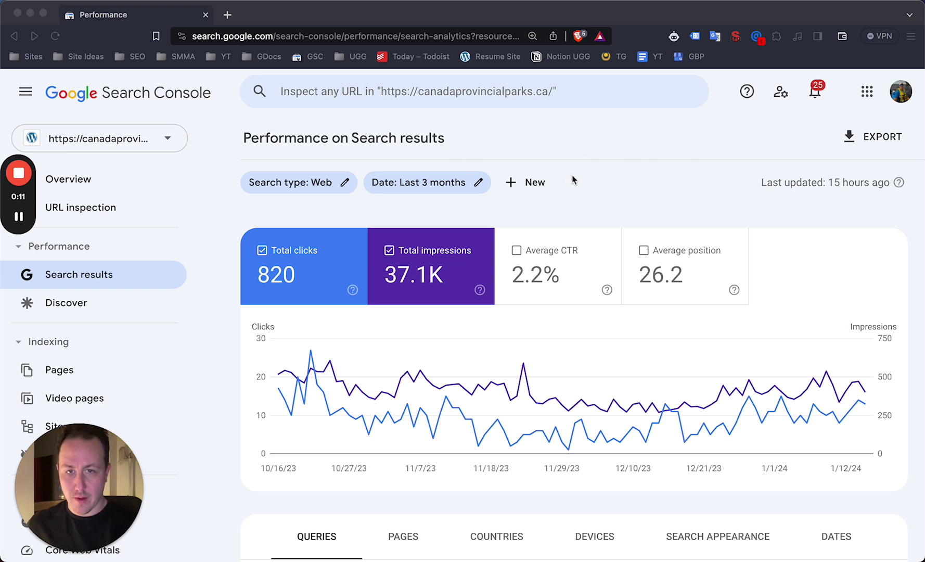
# Add average position and average CTR to the performance chart alongside clicks and impressions
pyautogui.scroll(-3, 228, 286)
pyautogui.scroll(-3, 291, 325)
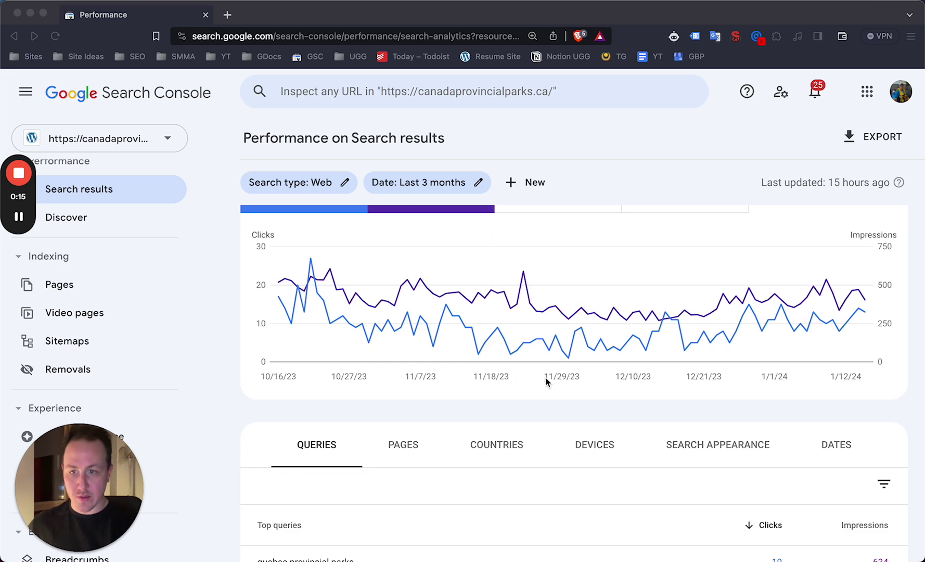
pyautogui.scroll(-3, 534, 375)
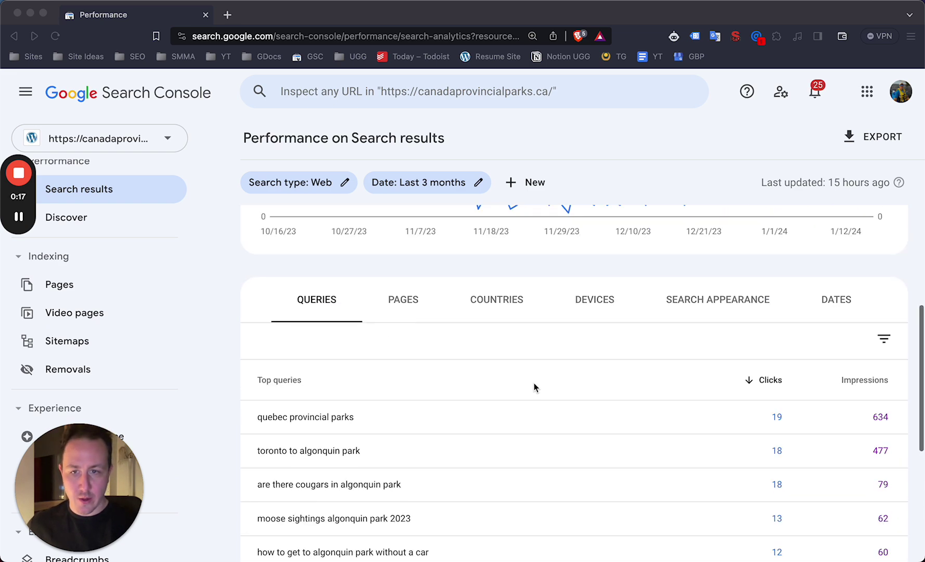
pyautogui.scroll(5, 534, 383)
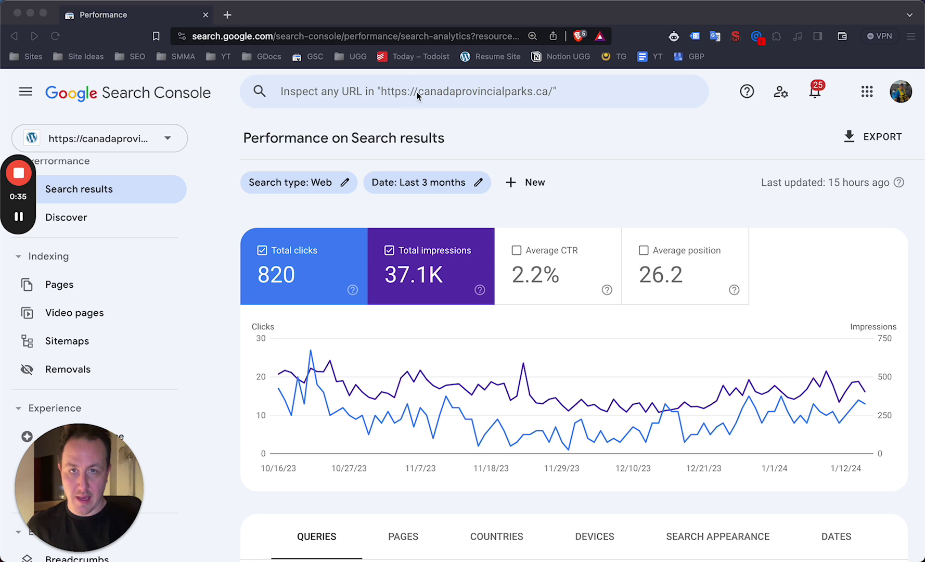
pyautogui.scroll(-2, 234, 249)
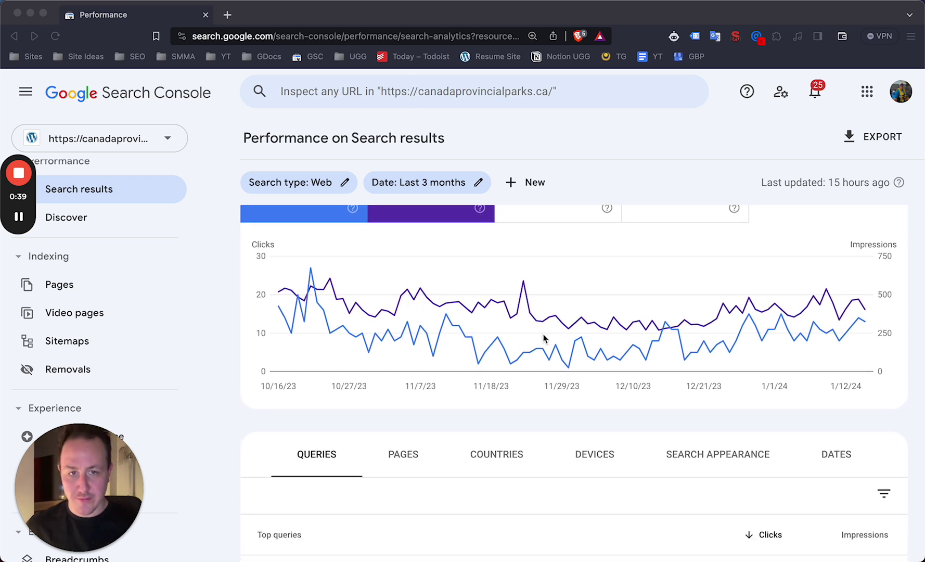
pyautogui.scroll(2, 544, 338)
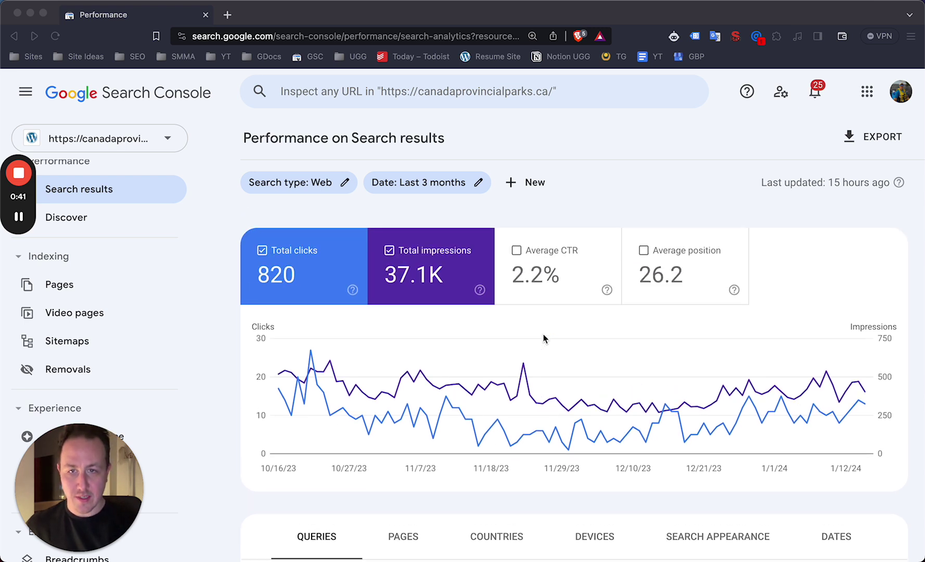
pyautogui.scroll(-1, 598, 309)
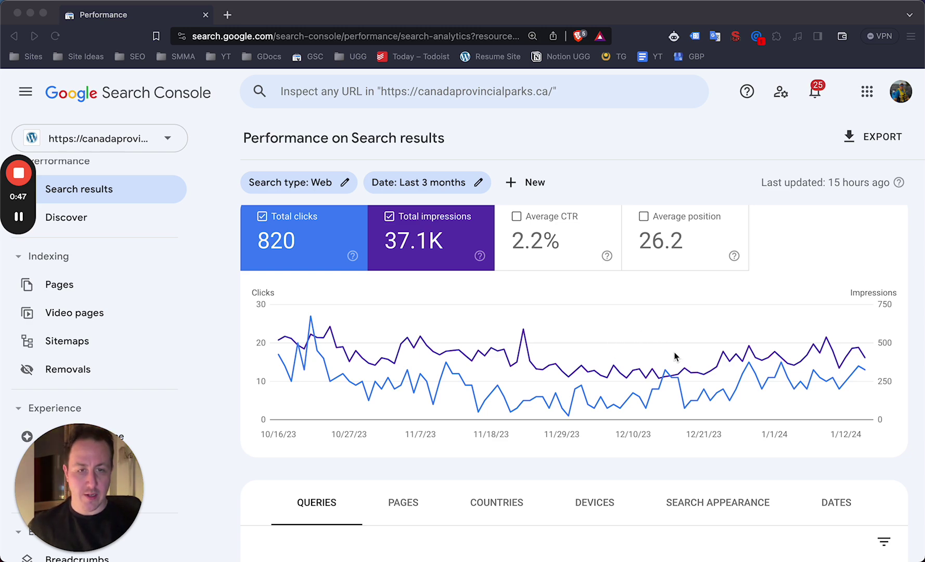
pyautogui.scroll(-2, 674, 357)
pyautogui.scroll(3, 660, 355)
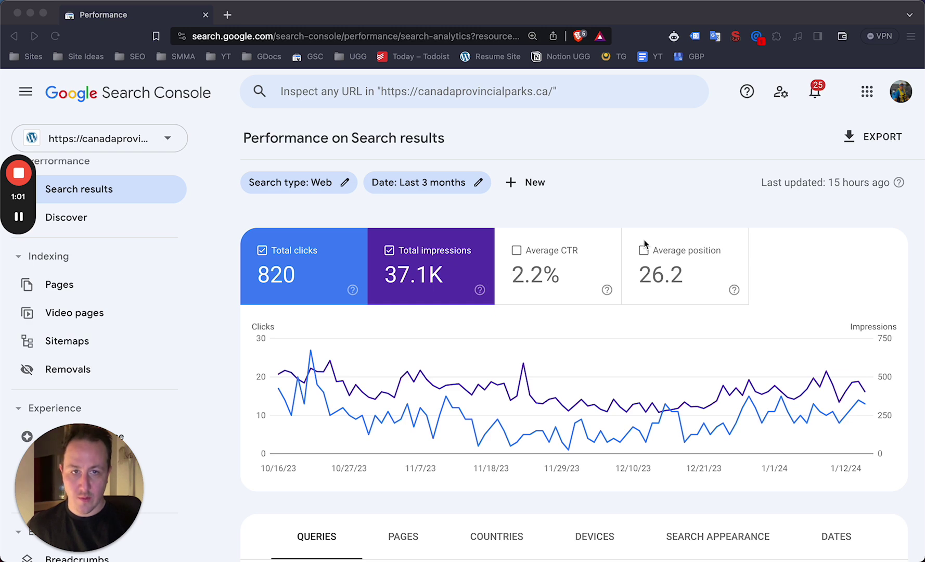
pyautogui.click(652, 251)
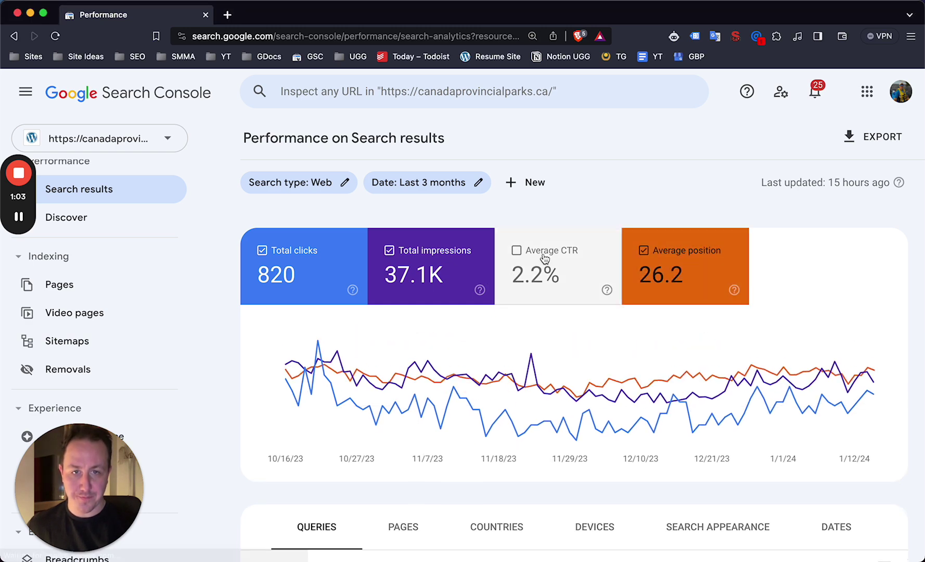
pyautogui.click(523, 257)
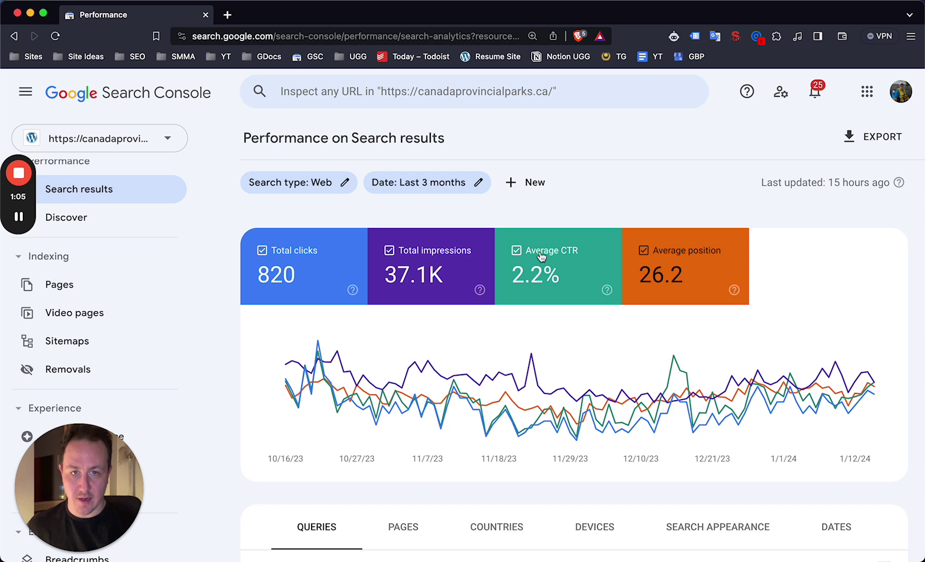
# Visit the Overview page, return to the full performance report, and re-enable average CTR and position
pyautogui.scroll(-1, 582, 254)
pyautogui.scroll(1, 582, 255)
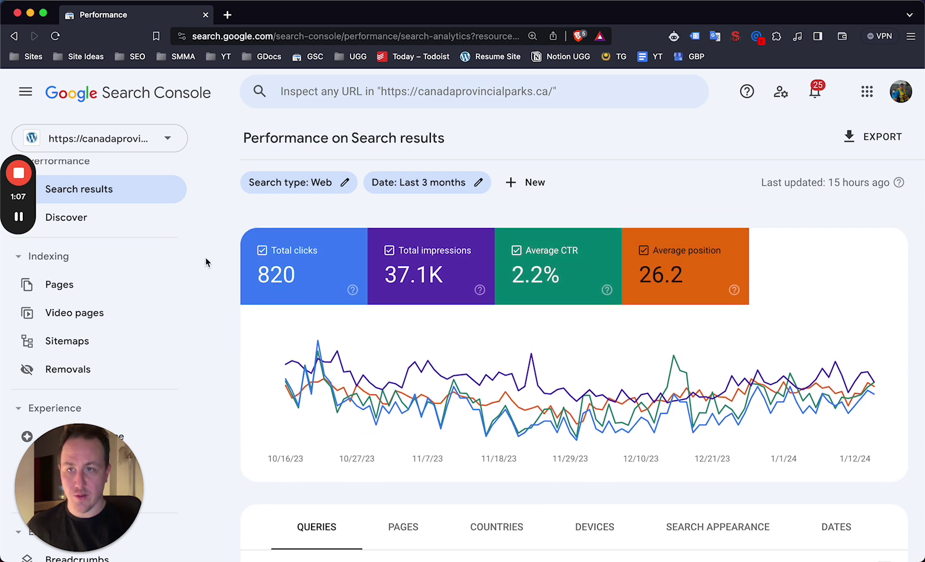
pyautogui.scroll(3, 130, 255)
pyautogui.click(105, 192)
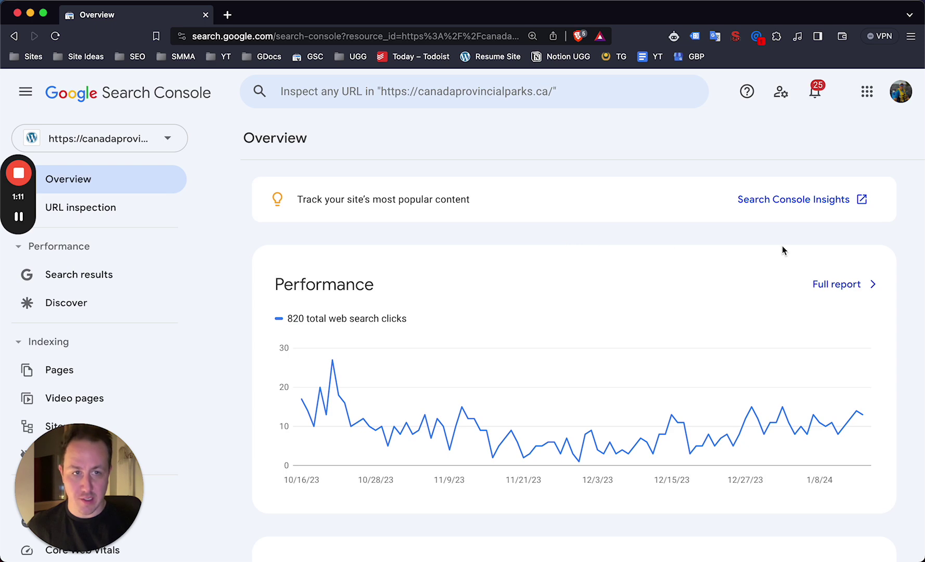
pyautogui.click(833, 283)
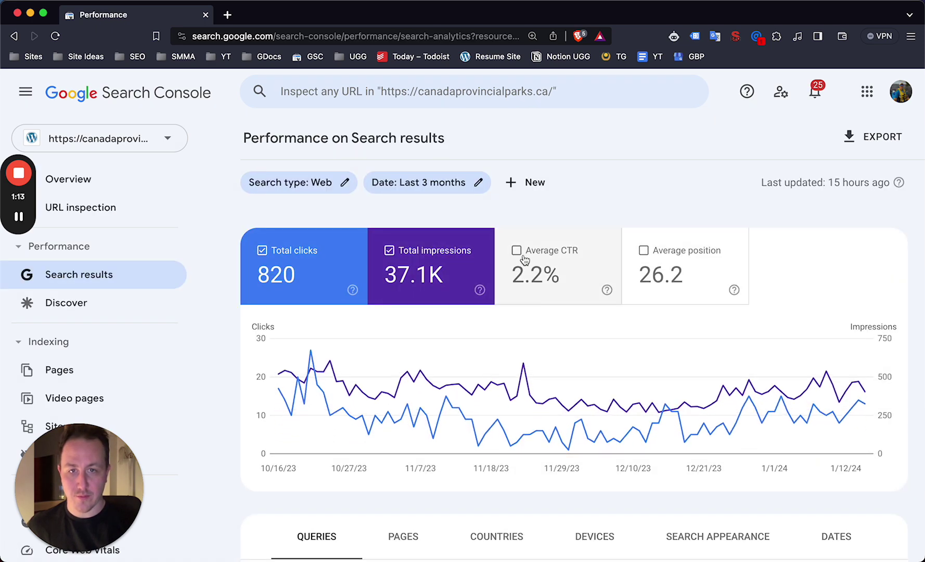
pyautogui.click(529, 259)
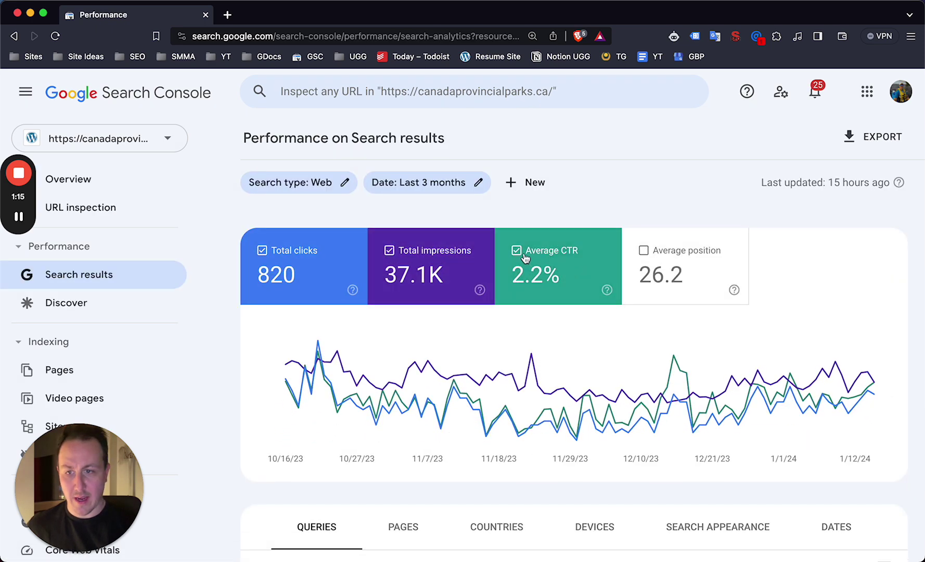
pyautogui.click(644, 252)
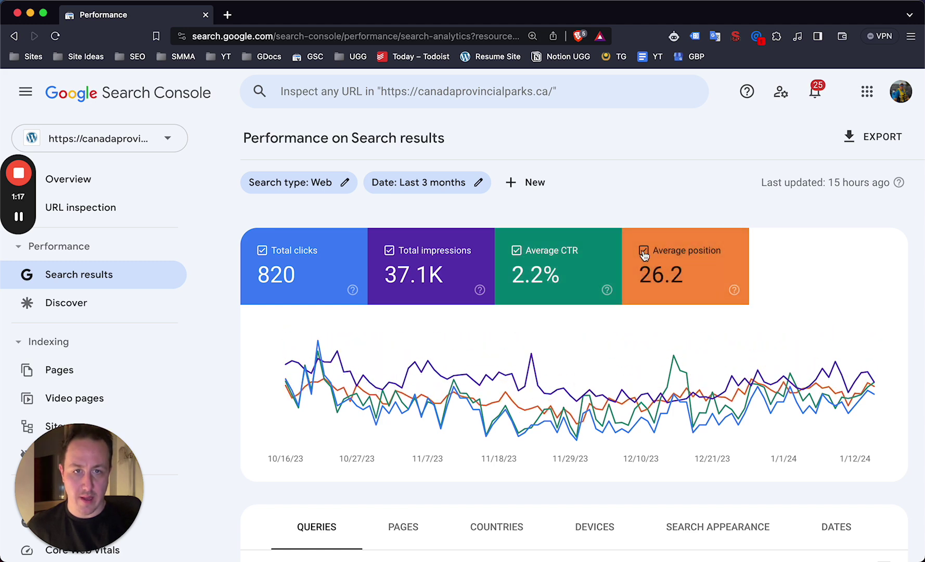
# Change the report's date range from Last 3 months to Last 6 months
pyautogui.click(442, 183)
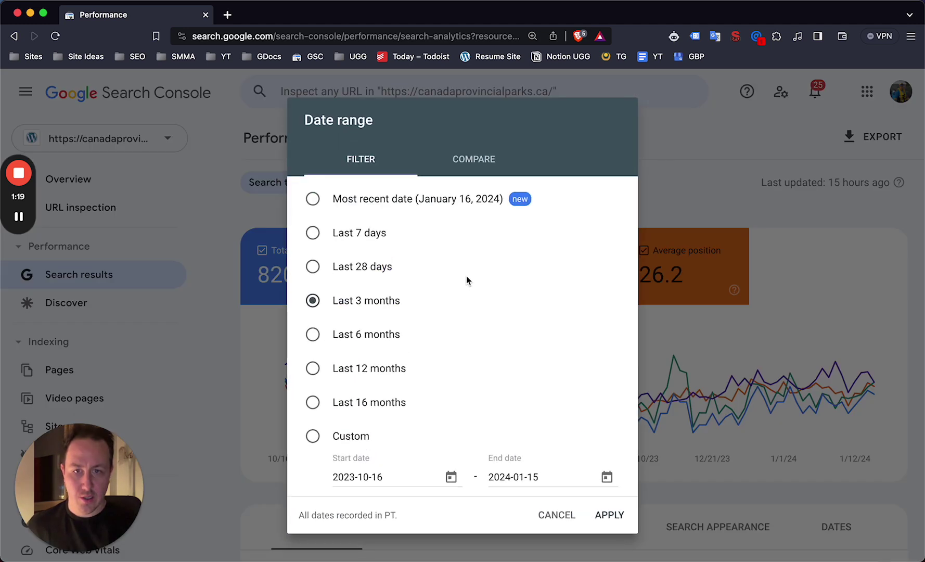
pyautogui.click(375, 328)
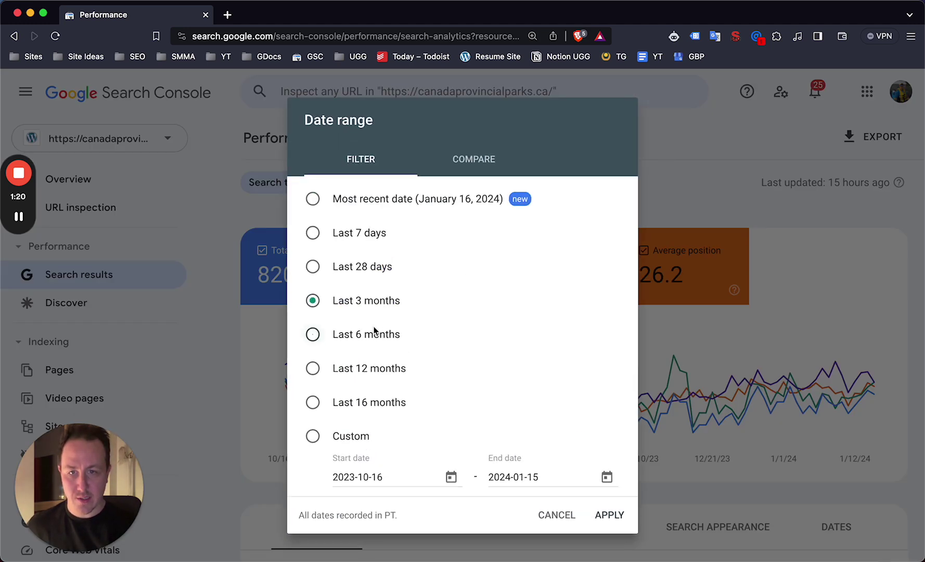
pyautogui.click(614, 518)
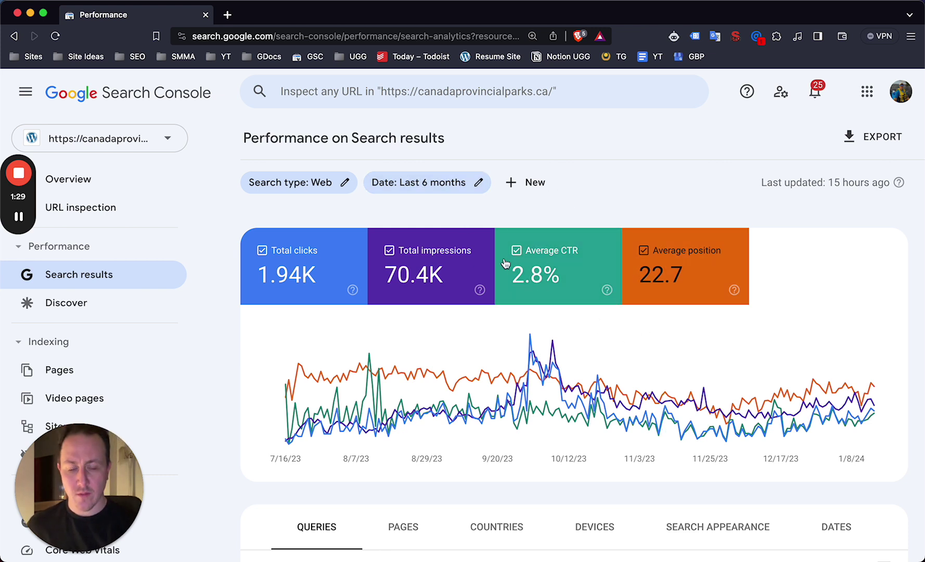
# Set the Queries table footer's Rows per page to 100
pyautogui.scroll(-5, 572, 282)
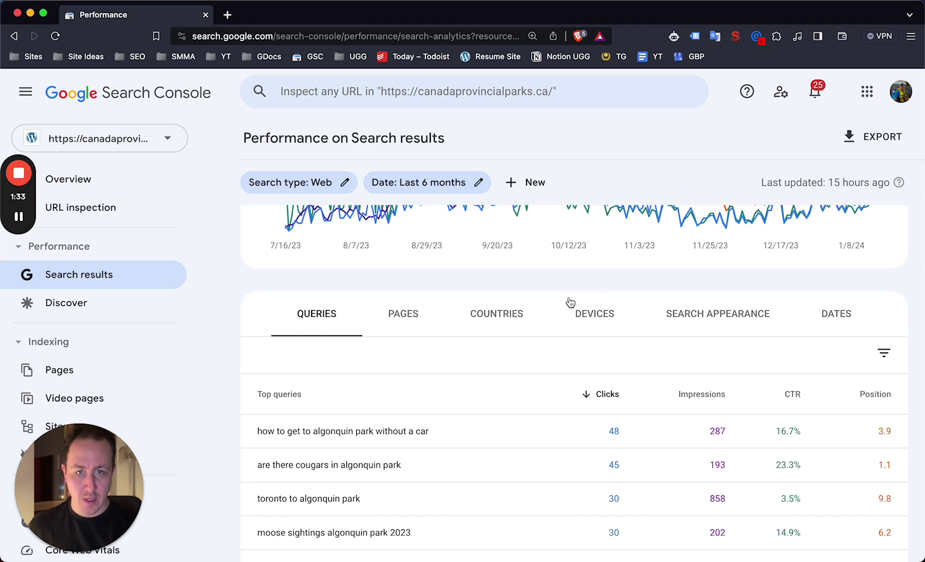
pyautogui.scroll(-5, 570, 302)
pyautogui.scroll(-2, 571, 303)
pyautogui.click(724, 495)
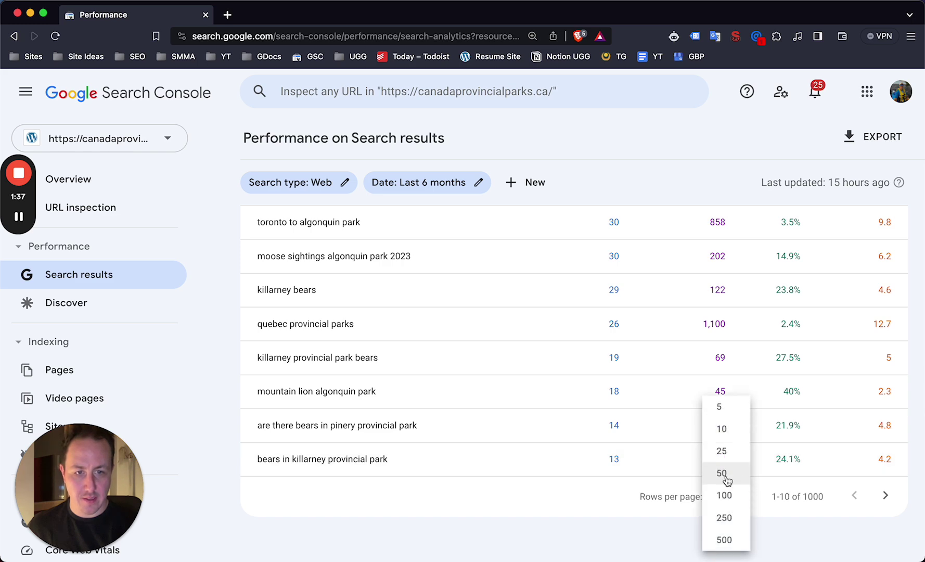
pyautogui.click(722, 495)
pyautogui.scroll(2, 640, 390)
pyautogui.scroll(5, 640, 391)
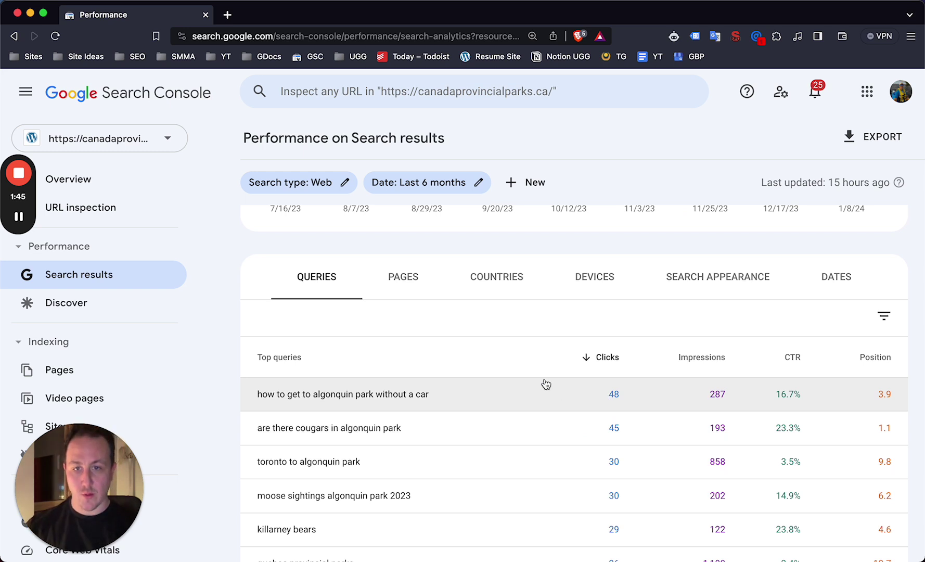
# Scroll through the first 100 queries, then advance to rows 101–200 of 1000
pyautogui.scroll(-2, 572, 364)
pyautogui.scroll(1, 583, 343)
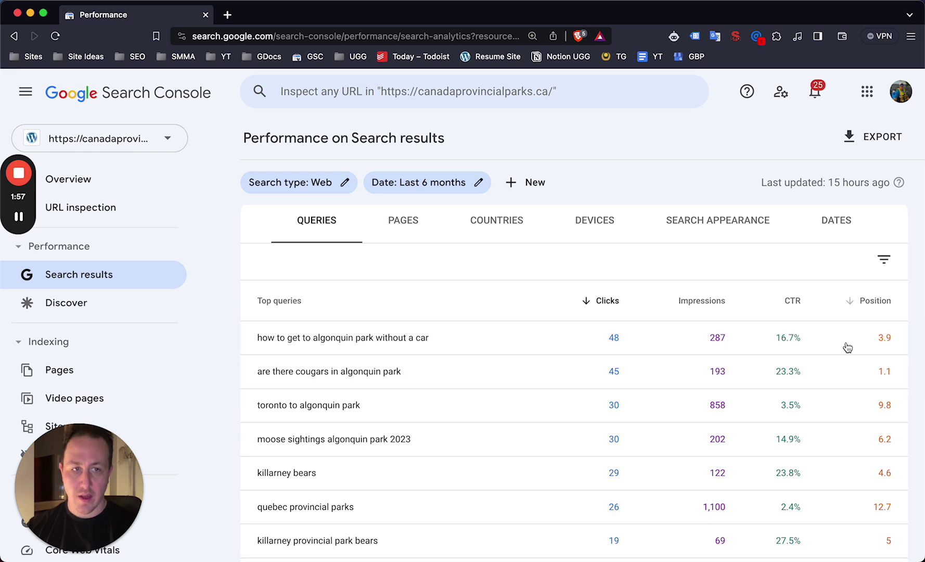
pyautogui.scroll(1, 785, 312)
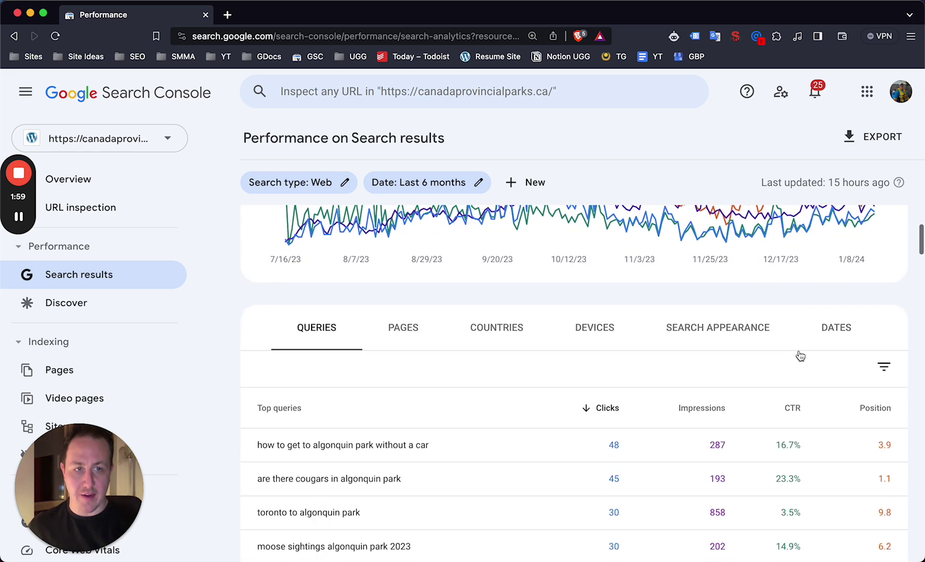
pyautogui.scroll(-15, 799, 351)
pyautogui.scroll(-20, 696, 373)
pyautogui.scroll(-3, 690, 378)
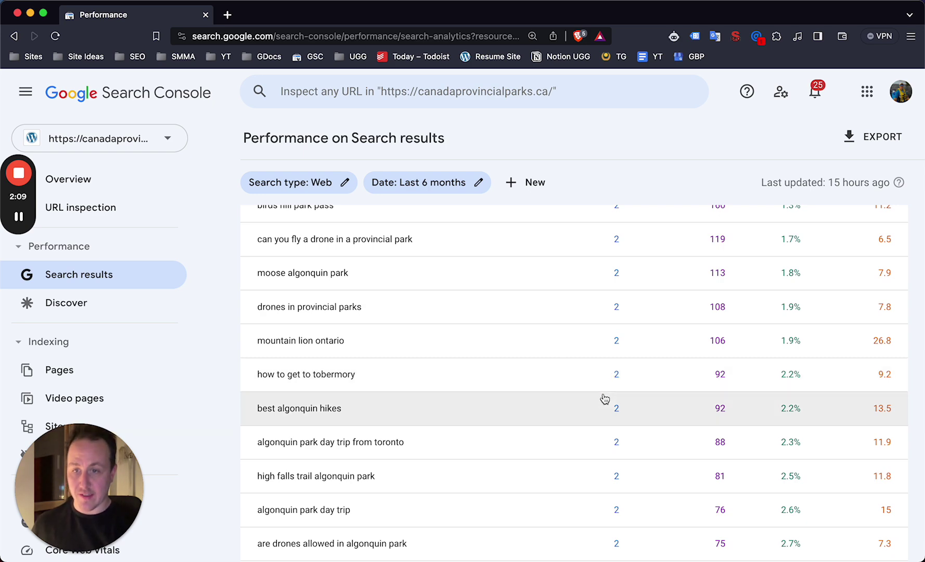
pyautogui.scroll(-20, 604, 398)
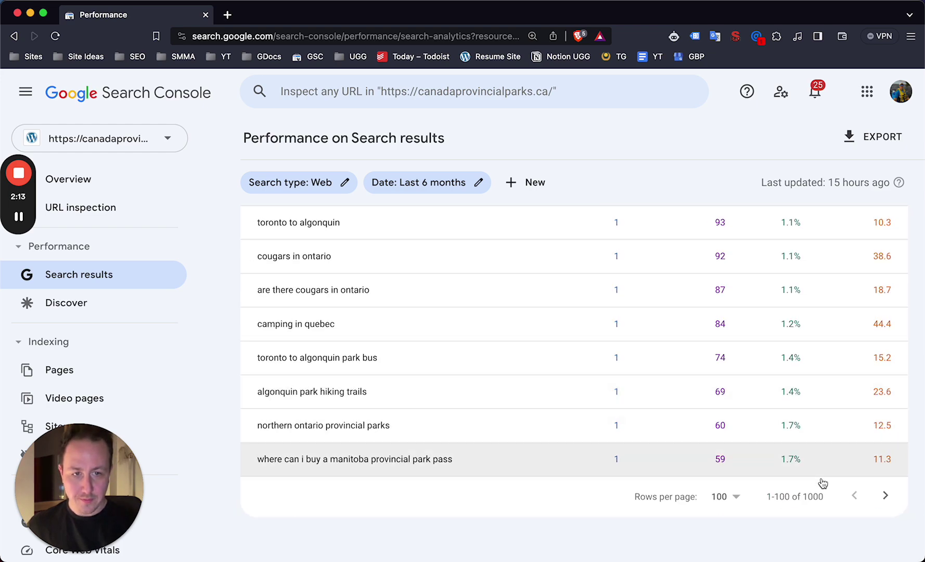
pyautogui.click(883, 496)
pyautogui.scroll(20, 793, 383)
pyautogui.scroll(-10, 794, 384)
pyautogui.scroll(-15, 794, 384)
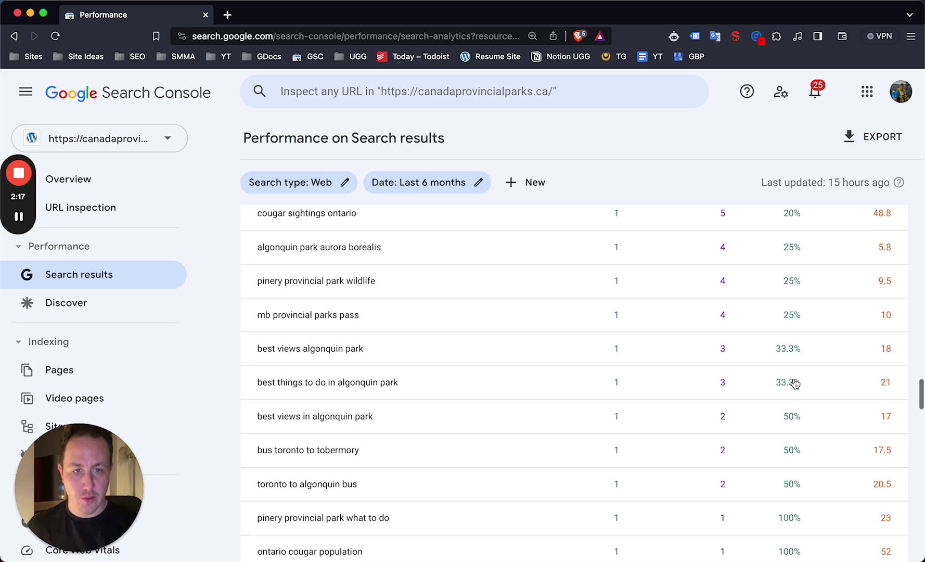
pyautogui.scroll(2, 794, 383)
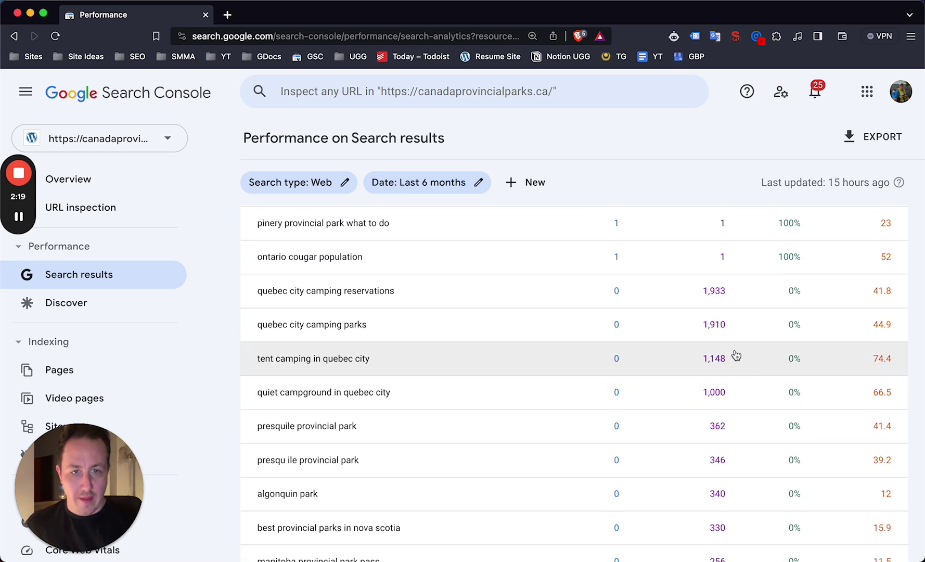
# Scroll the Queries table to review zero-click queries like 'tent camping in quebec city'
pyautogui.scroll(-1, 711, 333)
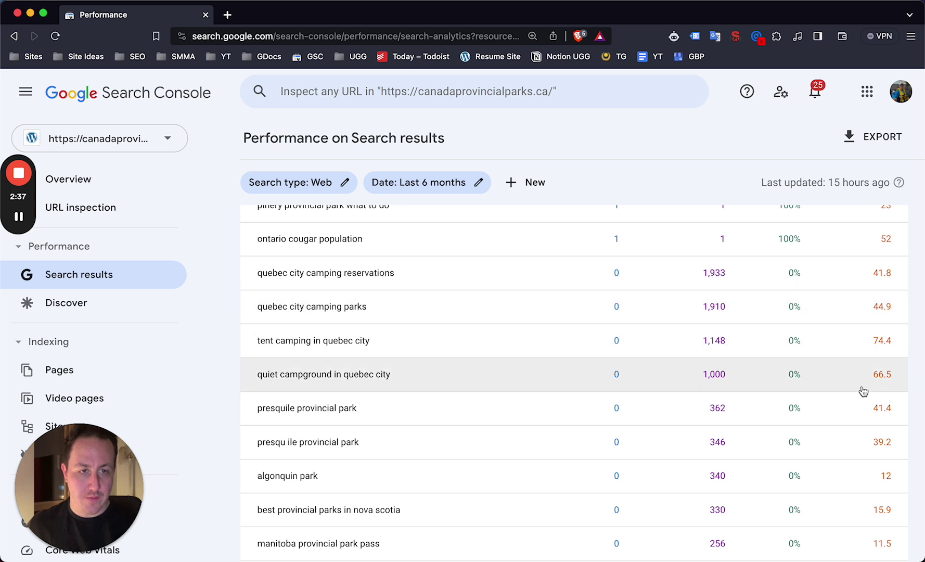
pyautogui.scroll(-1, 862, 433)
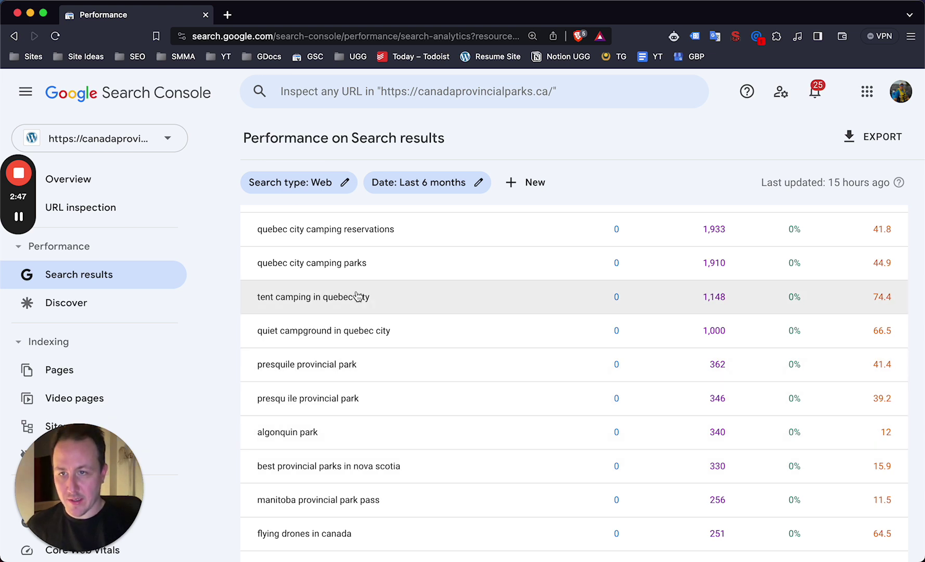
# Open Search results in a new tab, start a new filter there, then return to the 6-month queries
pyautogui.rightClick(104, 271)
pyautogui.click(135, 272)
pyautogui.click(261, 16)
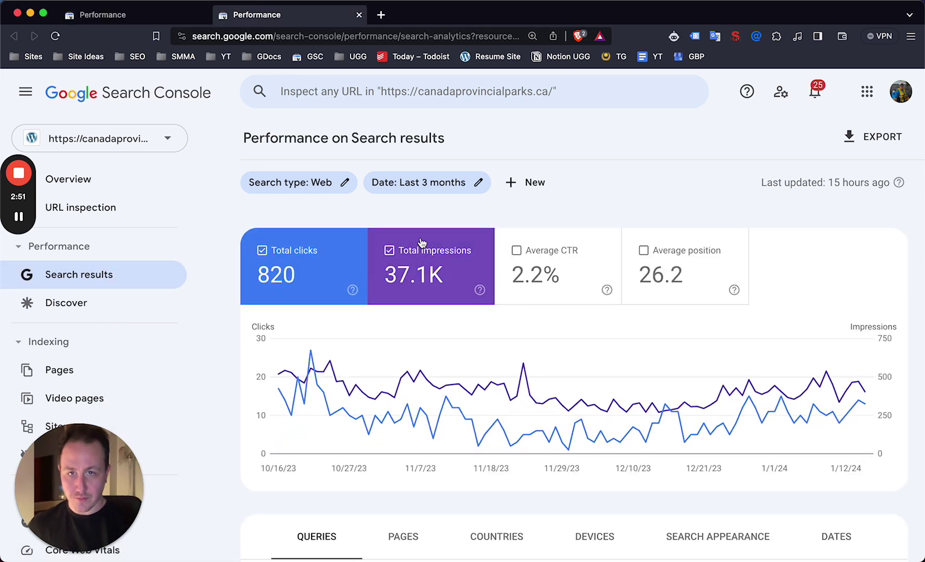
pyautogui.click(515, 182)
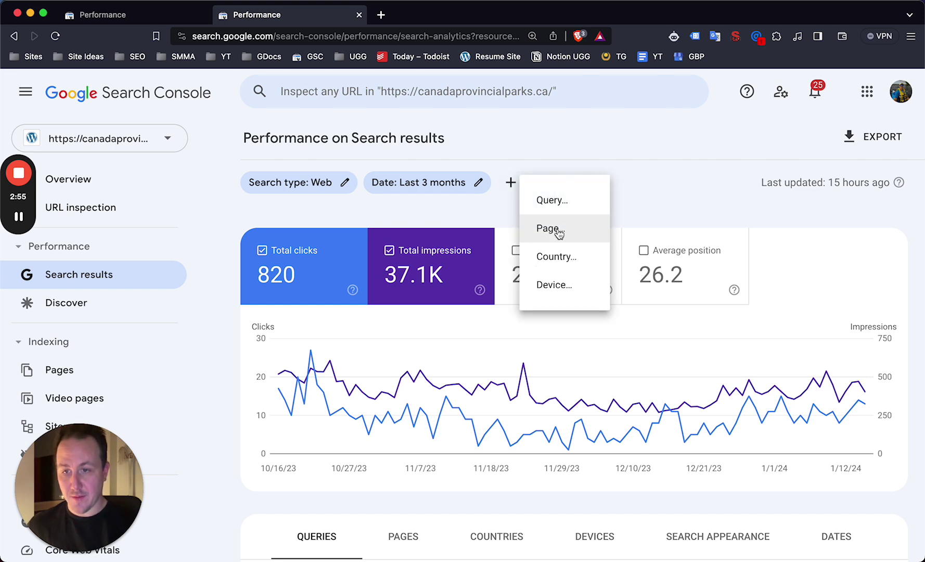
pyautogui.click(198, 11)
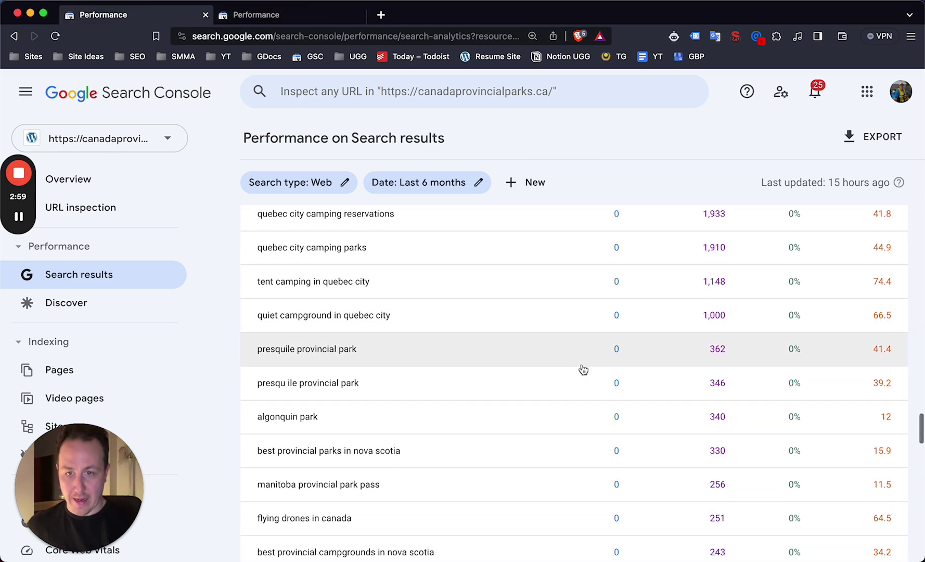
pyautogui.scroll(-2, 582, 370)
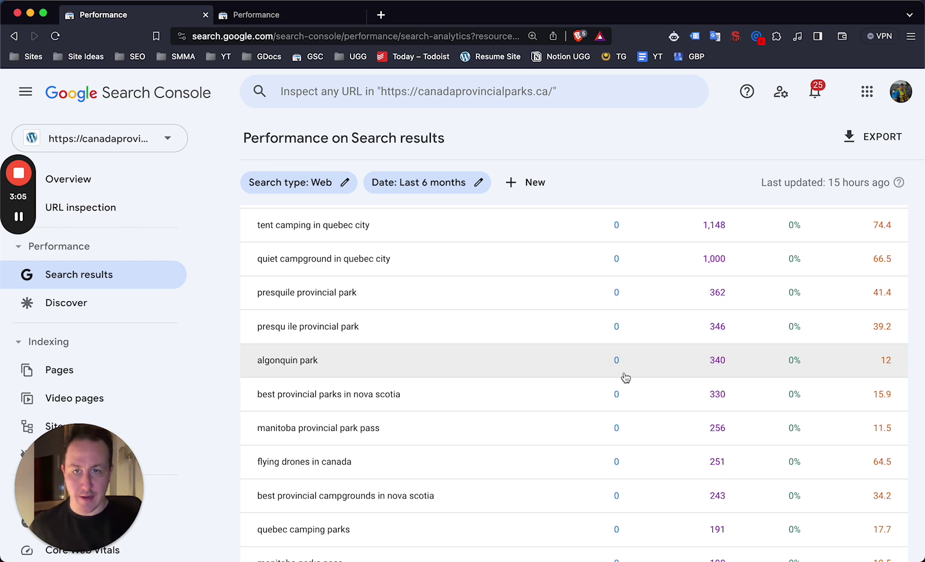
pyautogui.scroll(2, 481, 349)
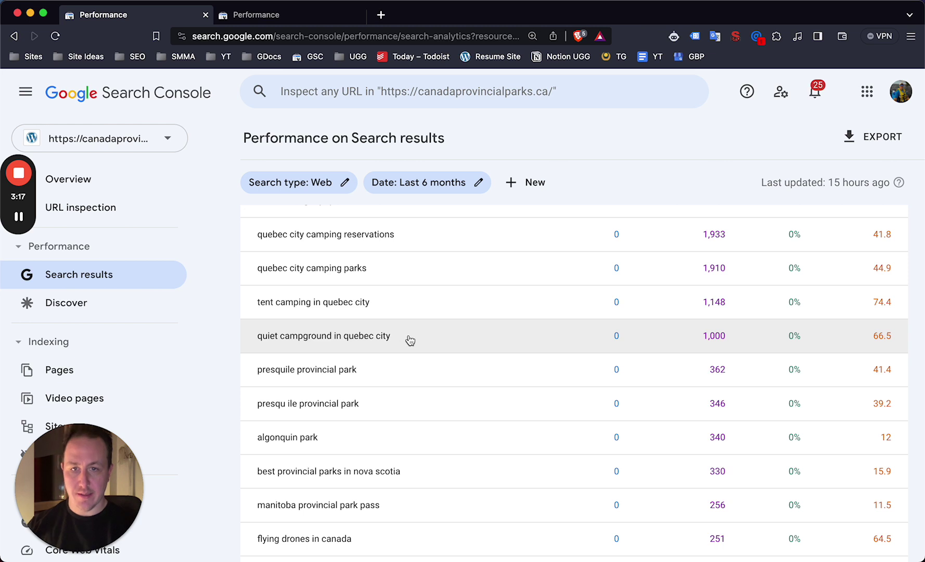
# Filter the second report to the exact query 'quiet campground in quebec city'
pyautogui.moveTo(410, 339); pyautogui.dragTo(257, 340)
pyautogui.press('super+c')
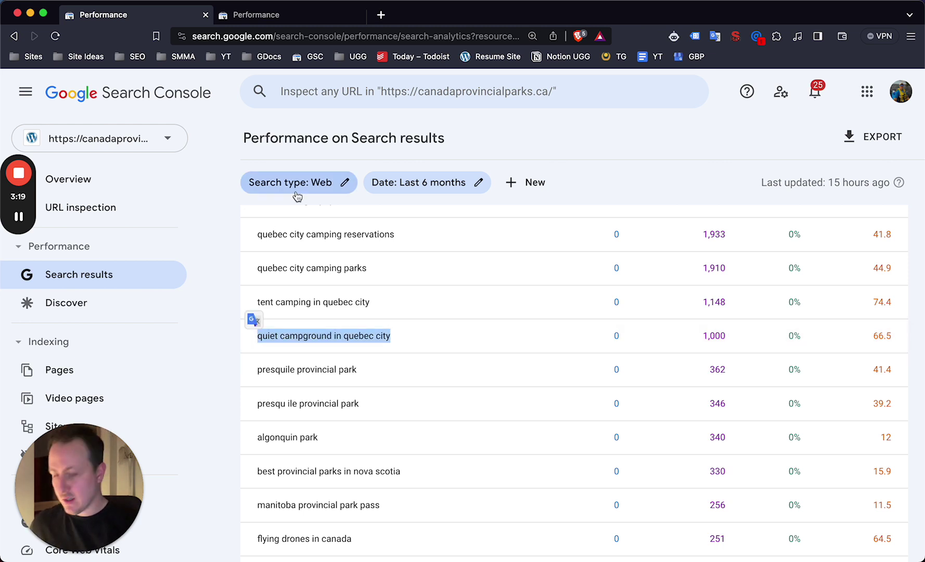
pyautogui.click(268, 14)
pyautogui.click(558, 202)
pyautogui.press('super+v')
pyautogui.click(371, 311)
pyautogui.click(378, 367)
pyautogui.click(614, 408)
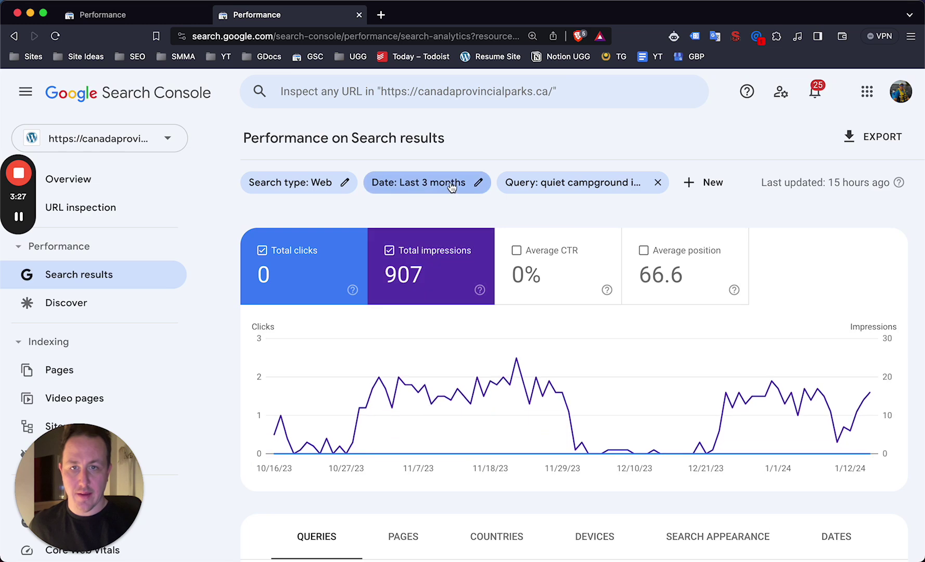
# Set the filtered report to Last 6 months and list its ranking pages
pyautogui.click(452, 187)
pyautogui.click(381, 337)
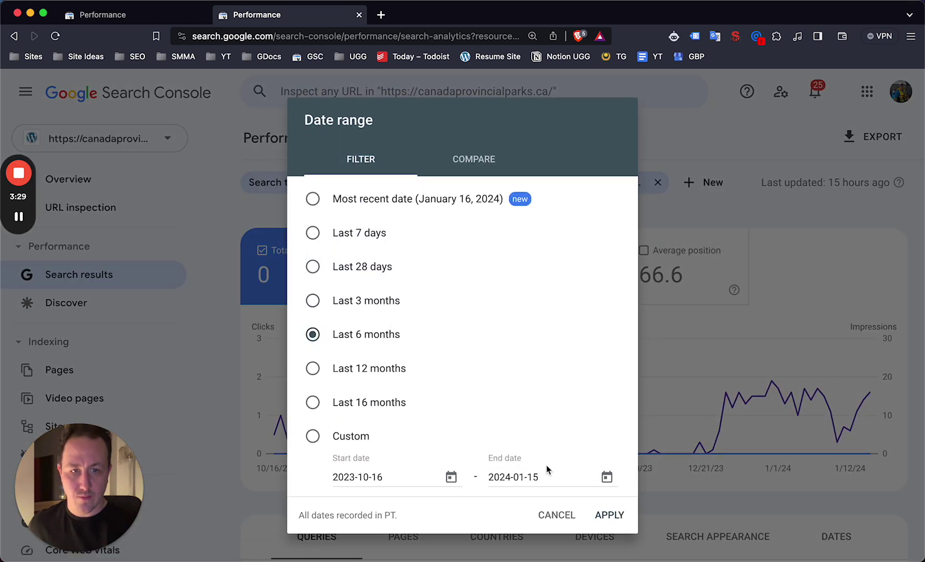
pyautogui.click(607, 514)
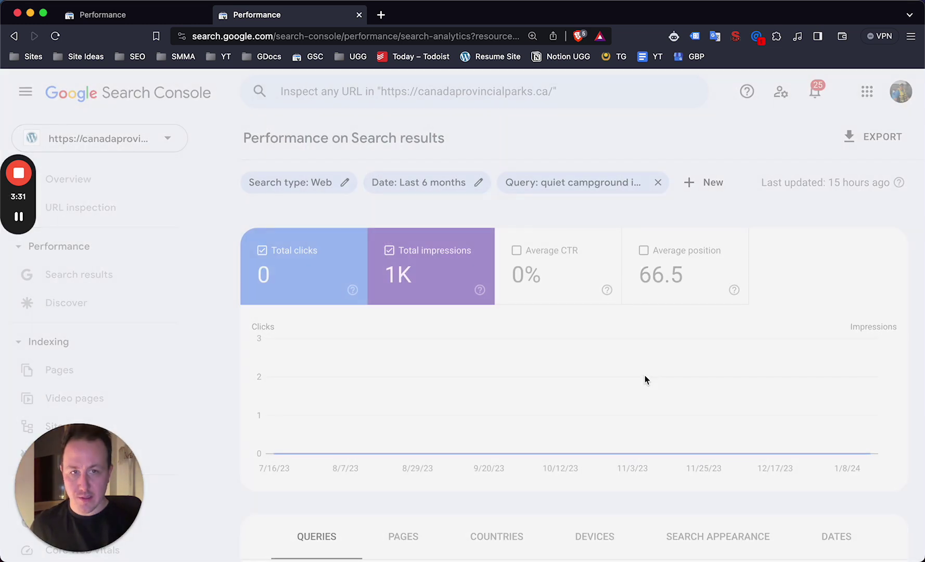
pyautogui.scroll(-5, 637, 386)
pyautogui.click(409, 362)
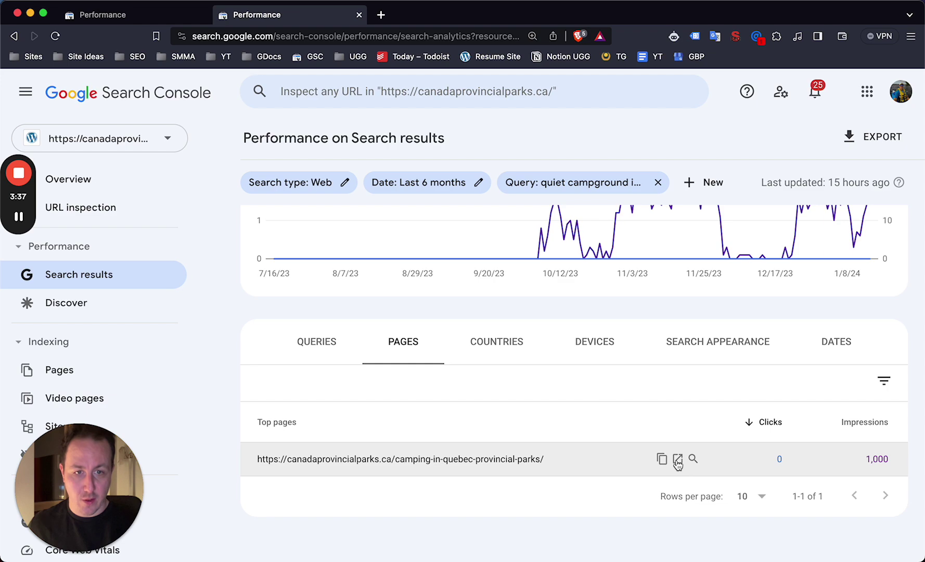
# Open the camping-in-quebec-provincial-parks article in a new tab and search it for 'quiet'
pyautogui.click(677, 459)
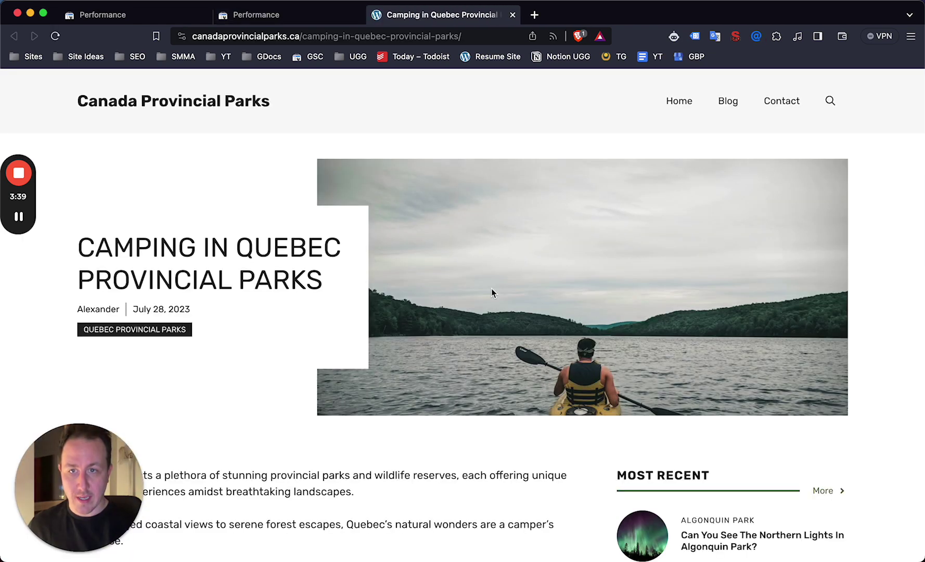
pyautogui.scroll(-15, 526, 315)
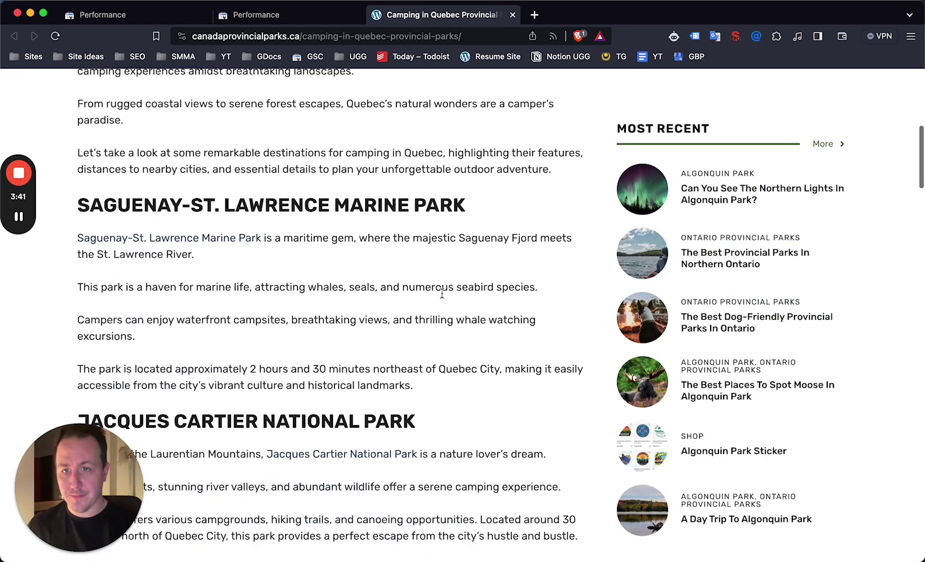
pyautogui.scroll(-12, 441, 298)
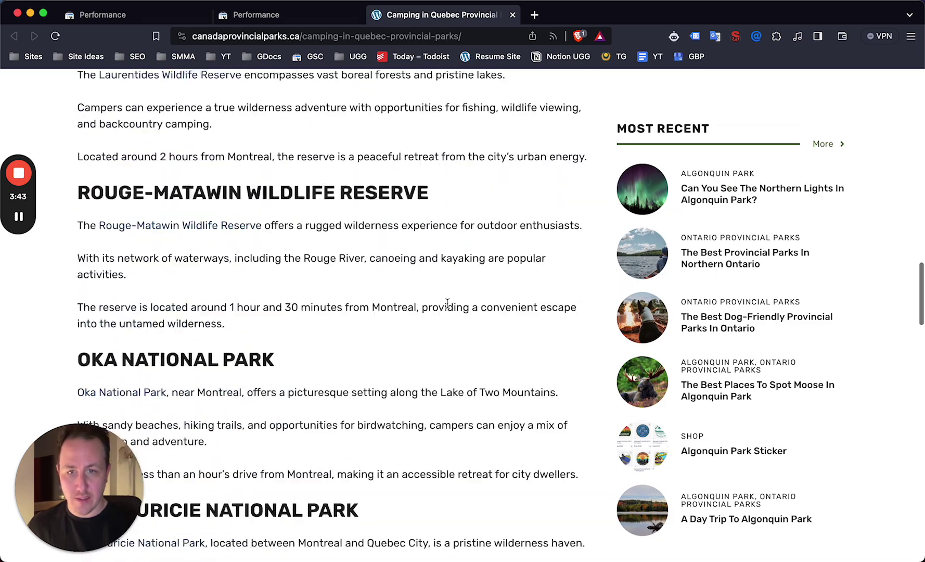
pyautogui.scroll(-15, 447, 304)
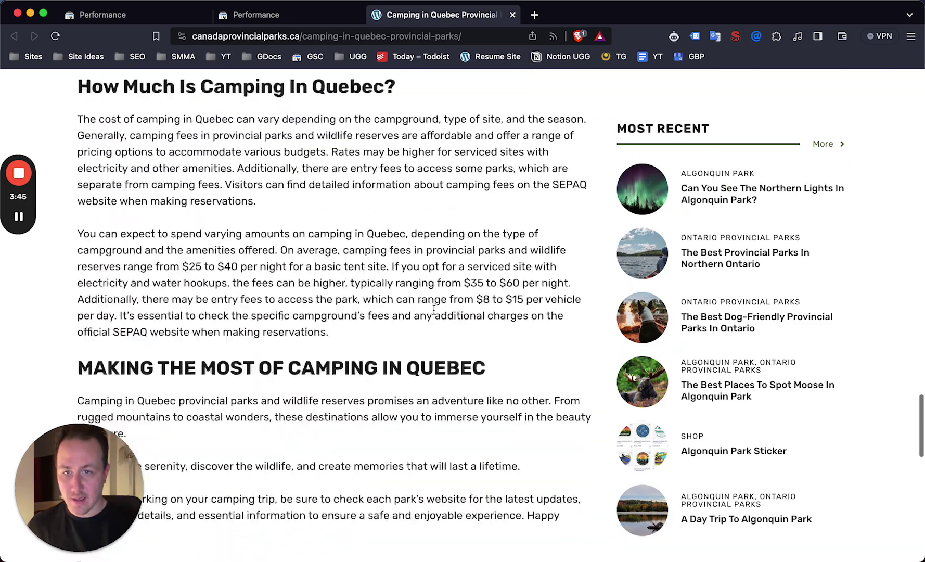
pyautogui.scroll(20, 434, 310)
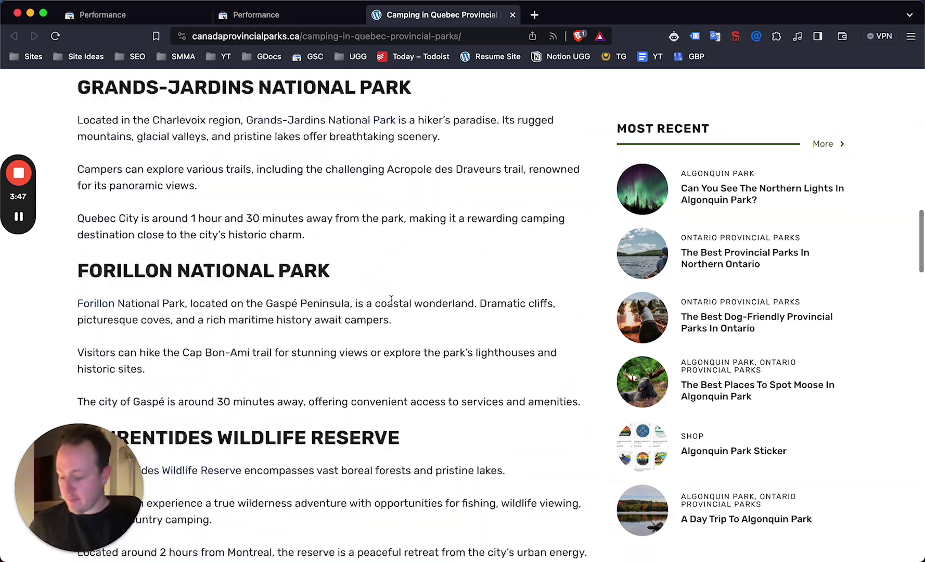
pyautogui.press('super+f')
pyautogui.write('qio')
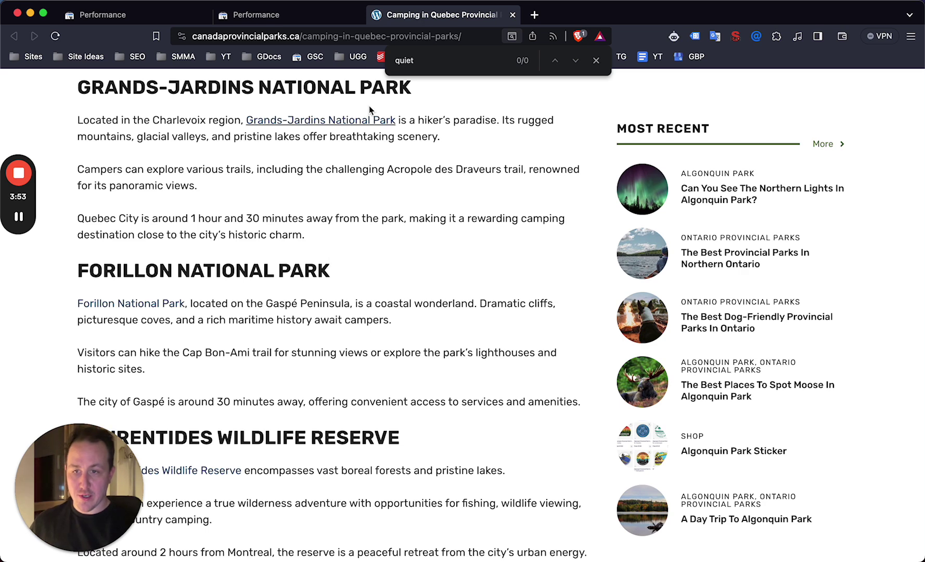
pyautogui.click(291, 14)
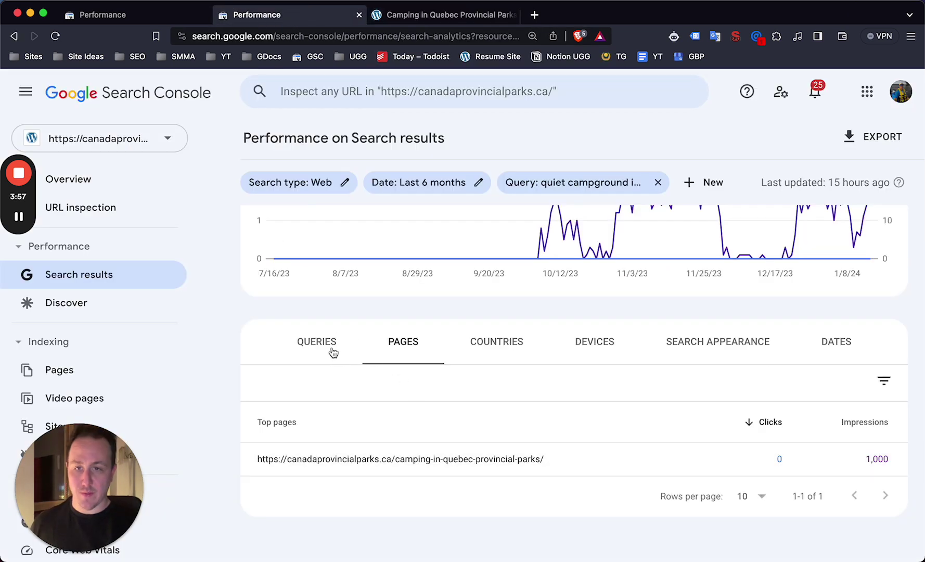
# Switch back to the first Performance tab with the unfiltered 6-month queries list
pyautogui.click(148, 16)
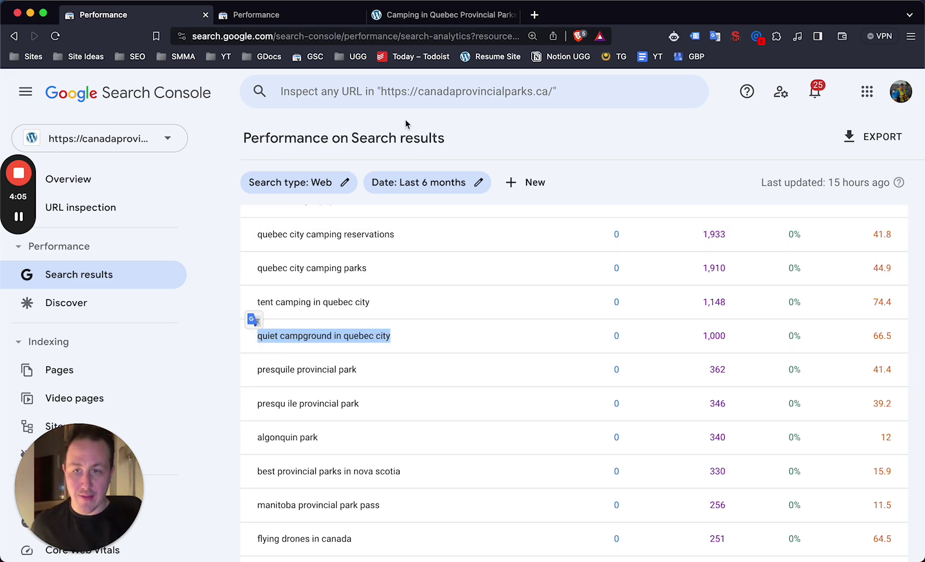
# Google 'quiet campground in quebec city' in a new tab and scroll through the ranking results
pyautogui.click(534, 15)
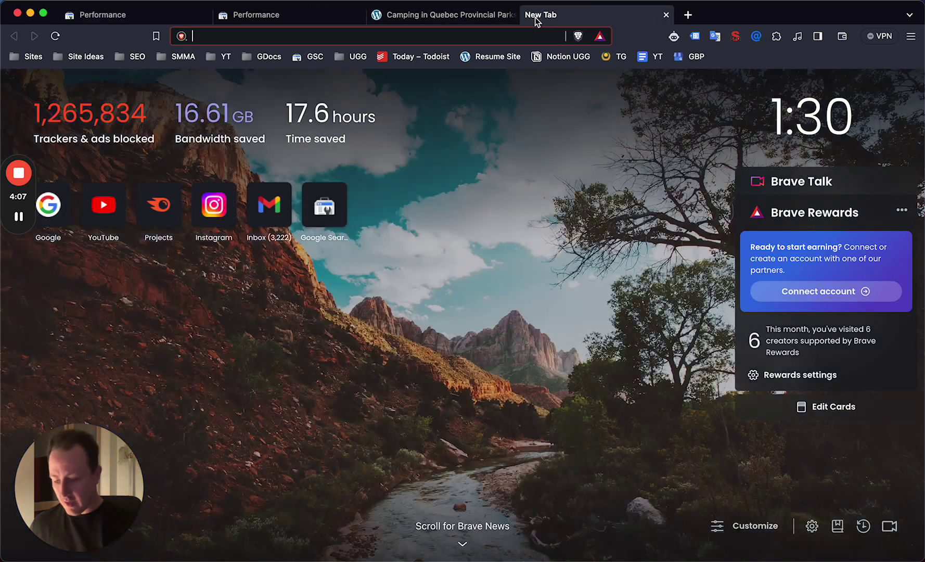
pyautogui.write('goo')
pyautogui.press('Return')
pyautogui.press('super+v')
pyautogui.press('Return')
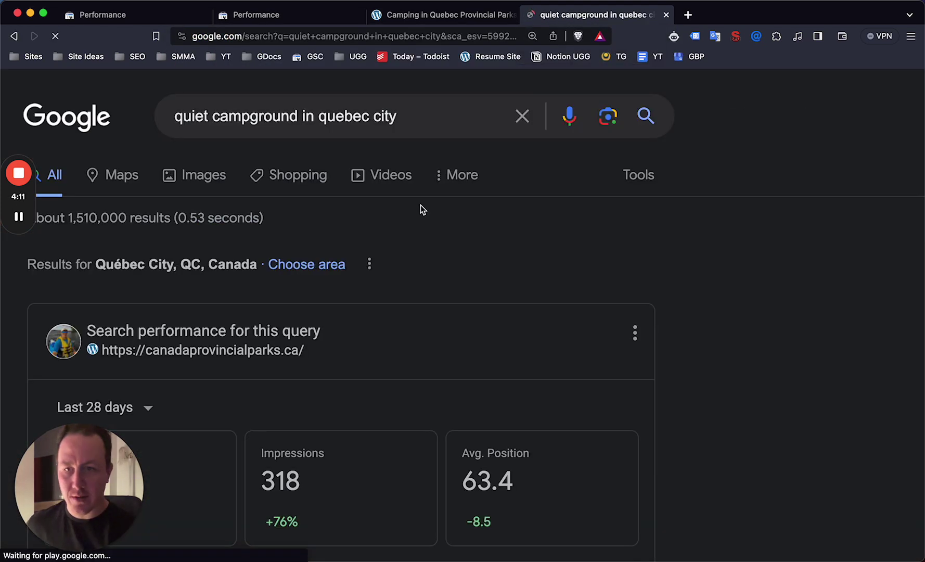
pyautogui.scroll(-10, 383, 261)
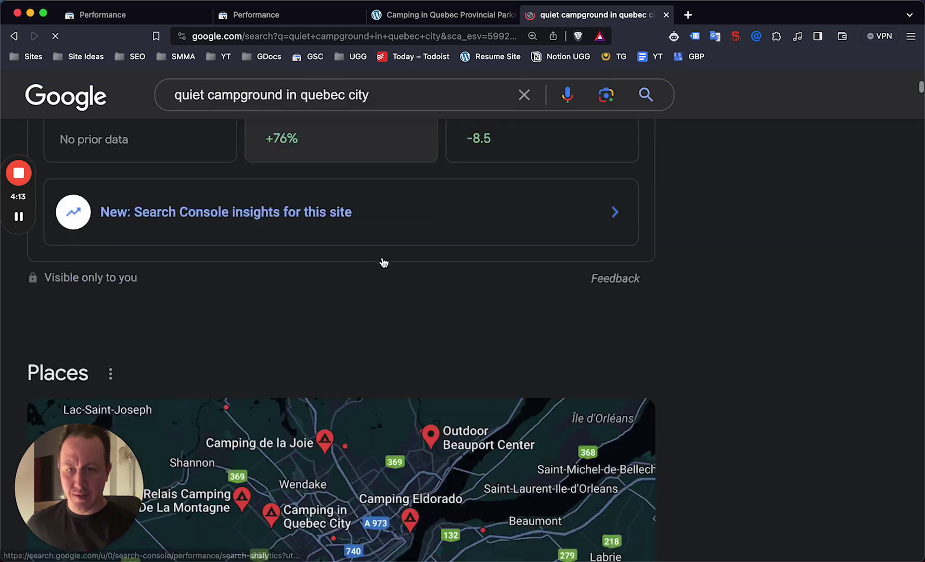
pyautogui.scroll(-1, 382, 257)
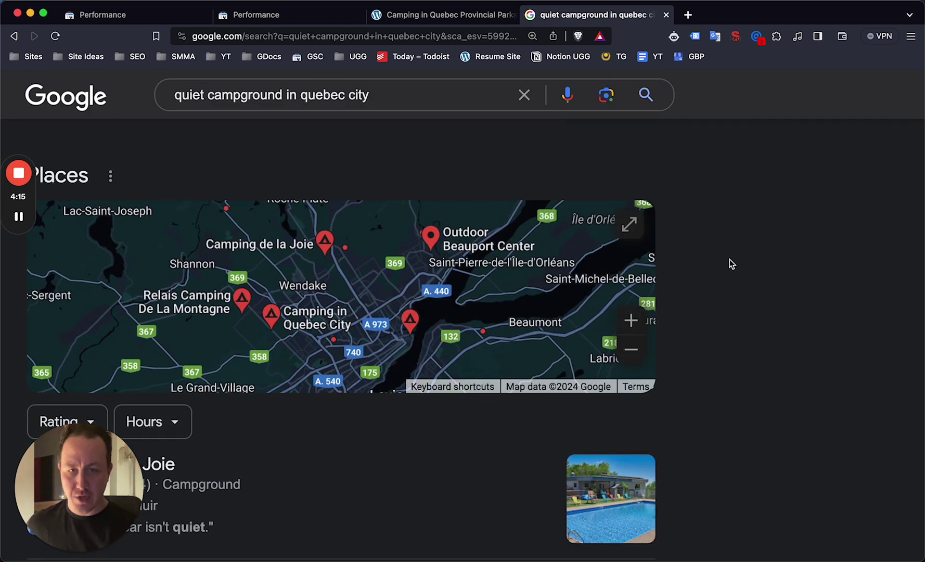
pyautogui.scroll(-10, 729, 260)
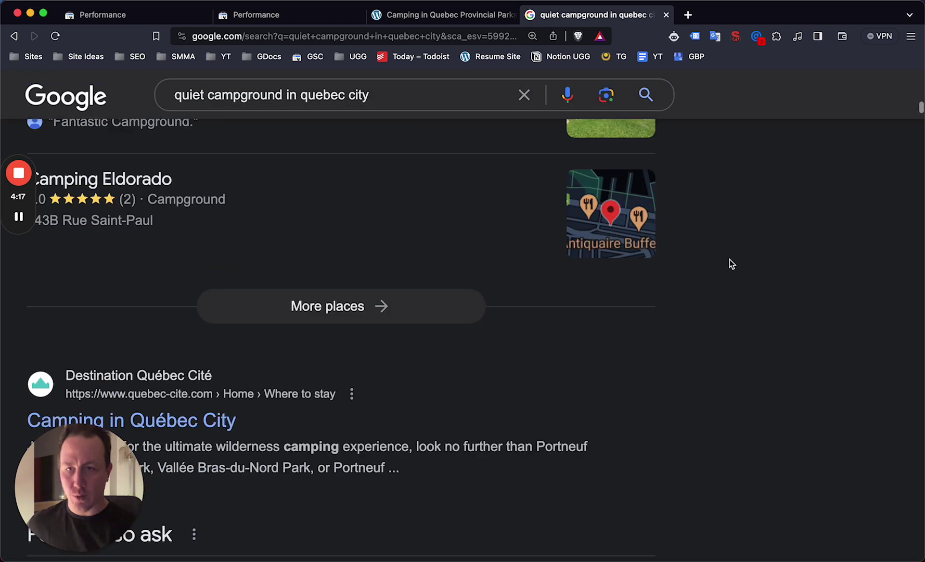
pyautogui.scroll(-3, 729, 260)
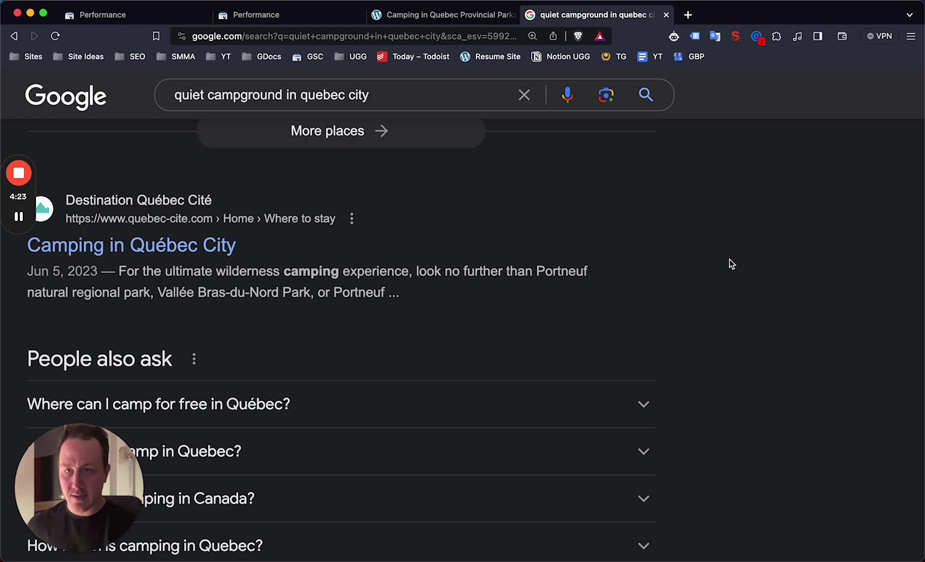
pyautogui.scroll(-8, 730, 264)
# Compare the Quebec camping article with the Google results for the query
pyautogui.click(453, 23)
pyautogui.scroll(15, 474, 173)
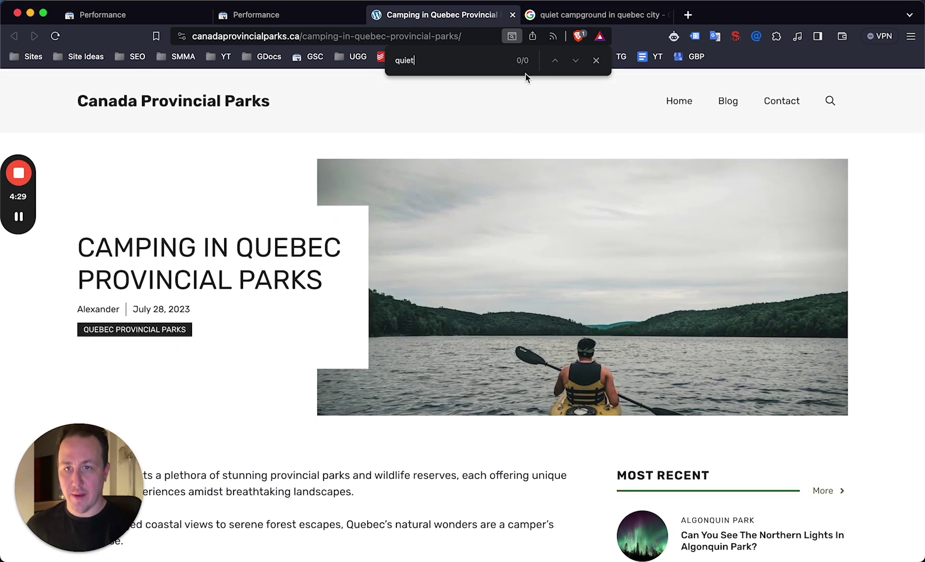
pyautogui.click(564, 17)
pyautogui.scroll(-8, 556, 269)
pyautogui.scroll(-5, 556, 273)
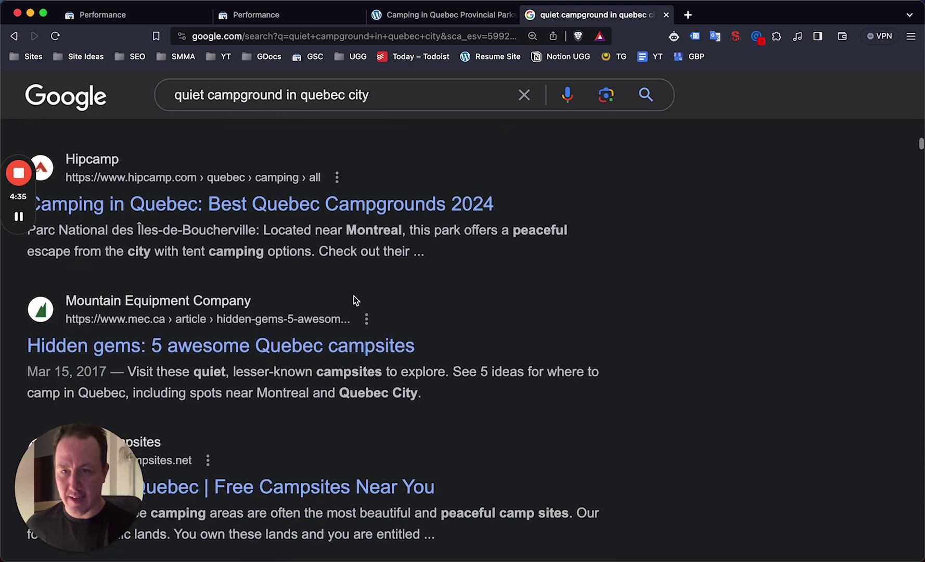
# Compare the Google results for 'quiet campground in quebec city', such as Trip101's Top 11 list, against the Quebec article
pyautogui.scroll(-4, 333, 299)
pyautogui.scroll(20, 309, 323)
pyautogui.scroll(4, 312, 325)
pyautogui.scroll(-9, 265, 289)
pyautogui.scroll(1, 218, 245)
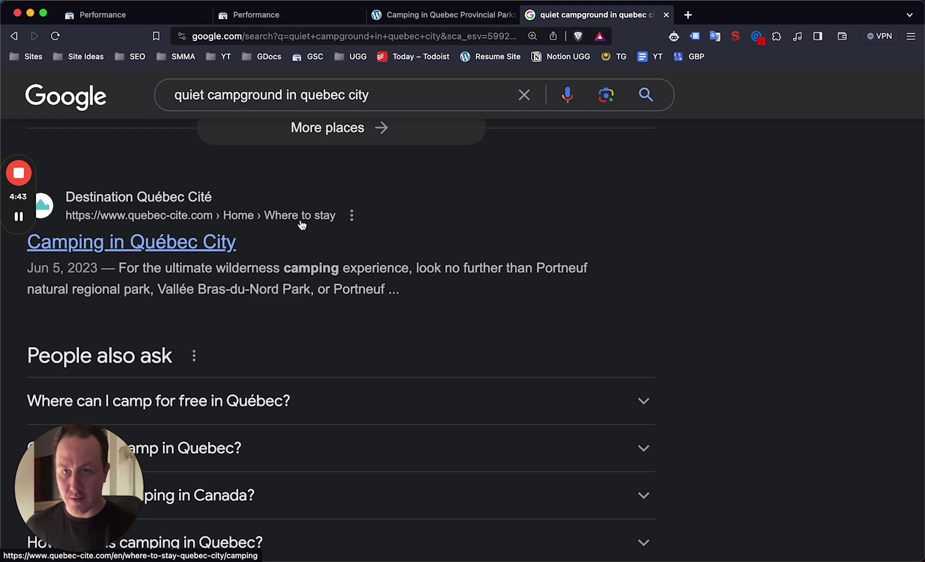
pyautogui.scroll(-12, 229, 232)
pyautogui.scroll(4, 233, 233)
pyautogui.scroll(-4, 296, 258)
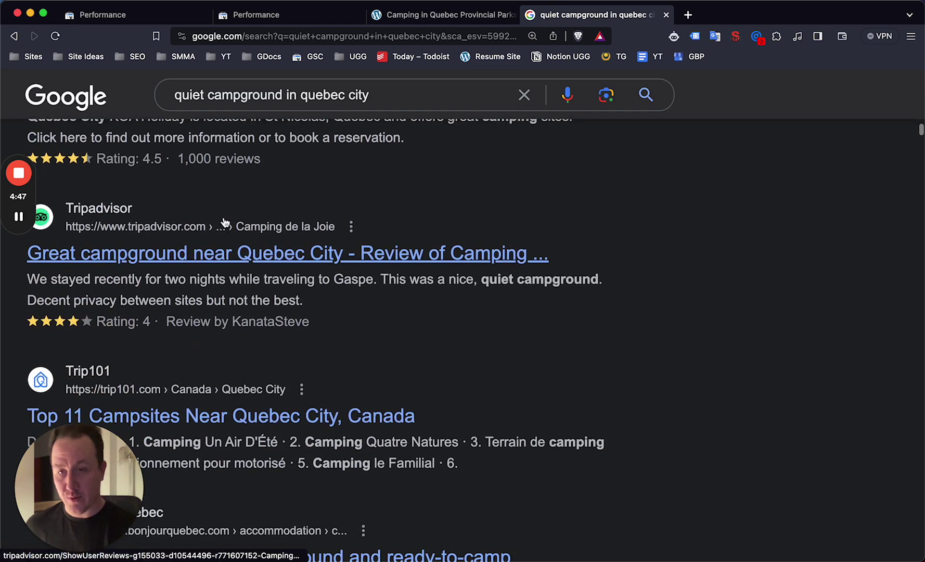
pyautogui.scroll(-2, 233, 222)
pyautogui.scroll(-2, 233, 222)
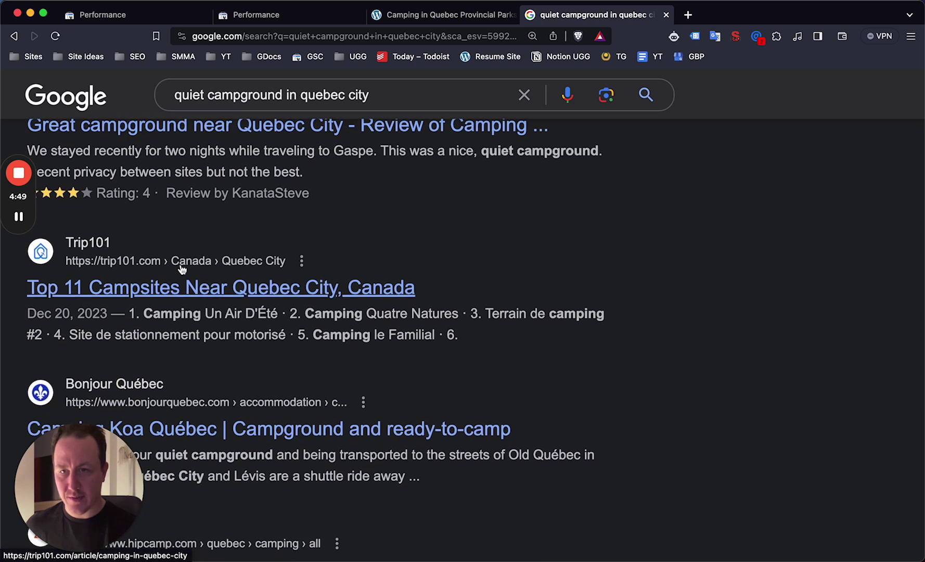
pyautogui.scroll(-2, 208, 255)
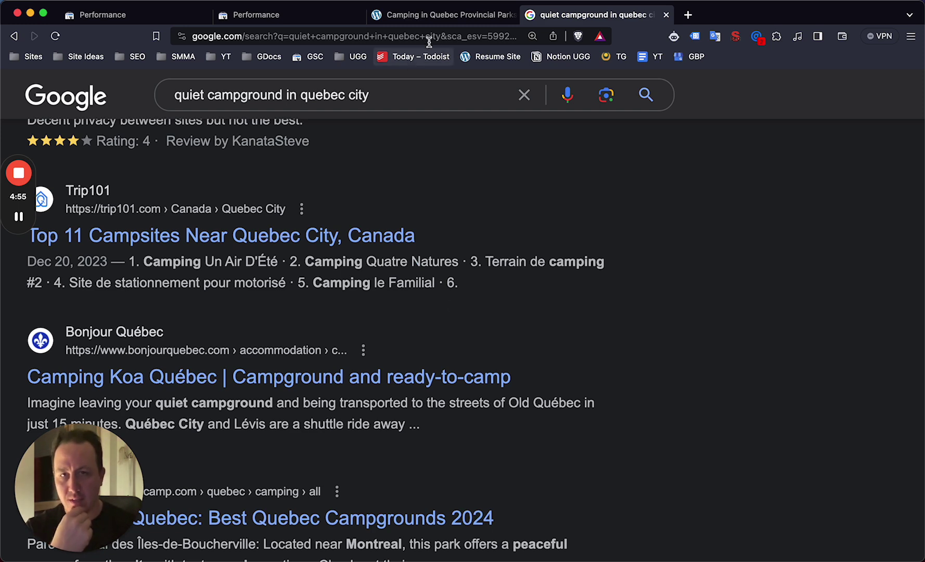
pyautogui.click(437, 18)
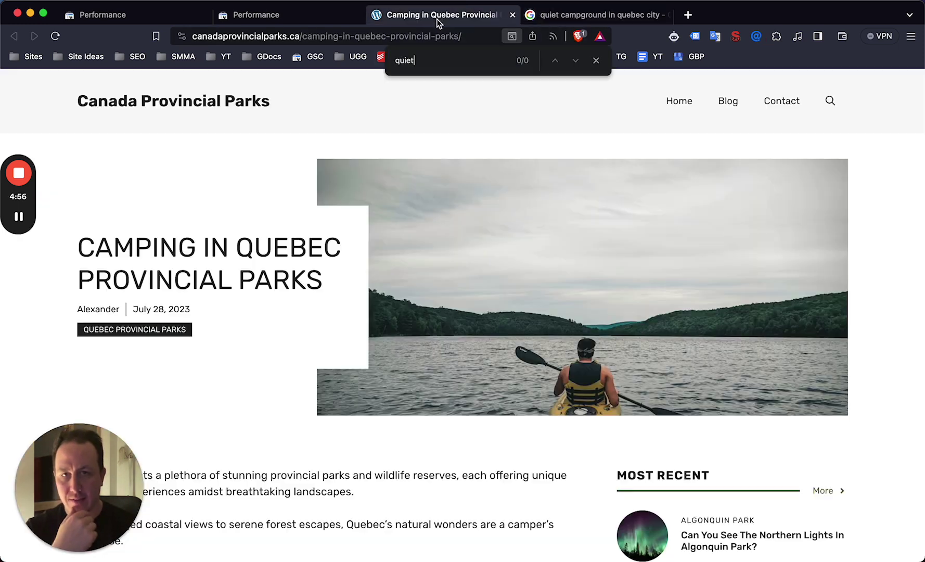
pyautogui.click(582, 21)
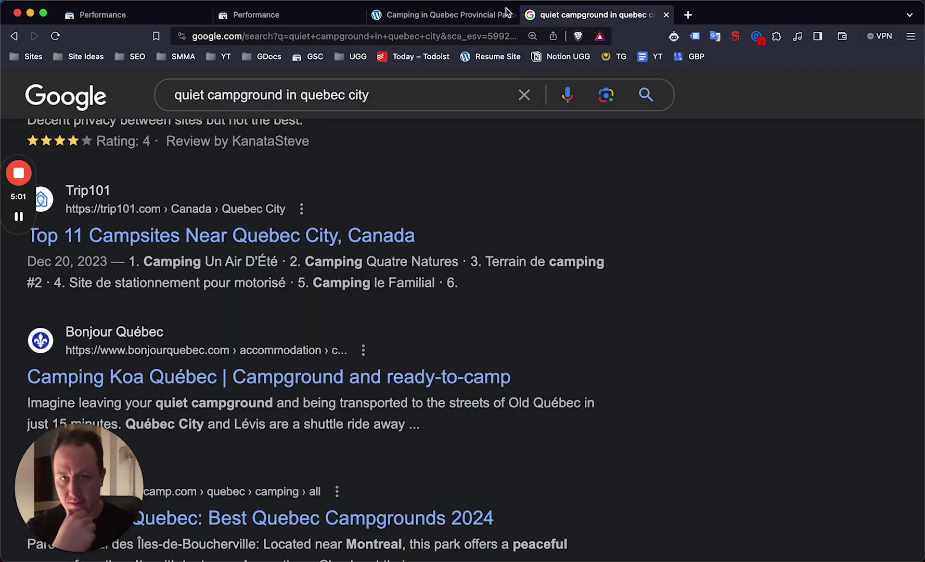
# Check the 'quiet campground in quebec city' query (1,000 impressions, position 66.5), then return to the article
pyautogui.click(253, 22)
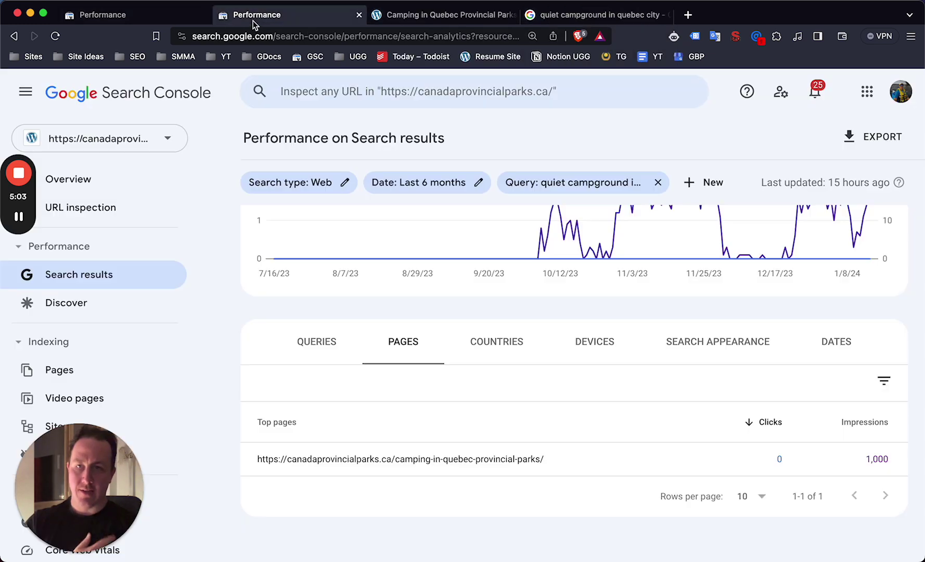
pyautogui.click(135, 21)
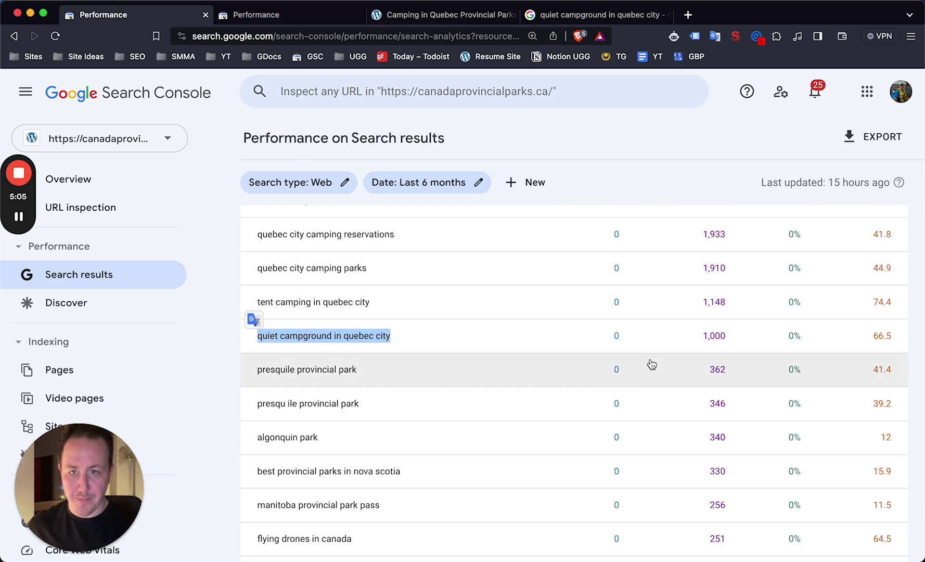
pyautogui.scroll(1, 648, 363)
pyautogui.scroll(1, 483, 318)
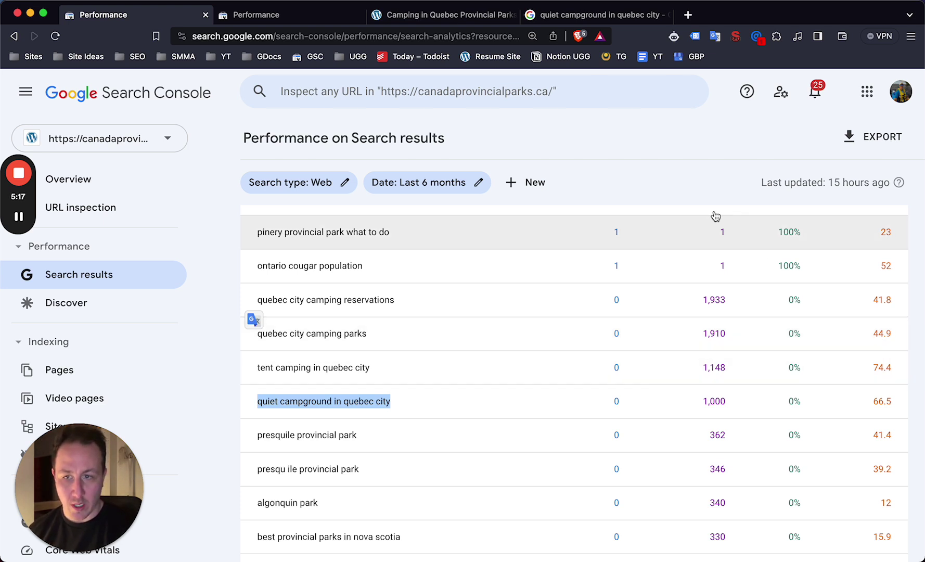
pyautogui.click(425, 16)
# Find 'quebec city' in the Quebec camping article and step through its 4 matches
pyautogui.write('city')
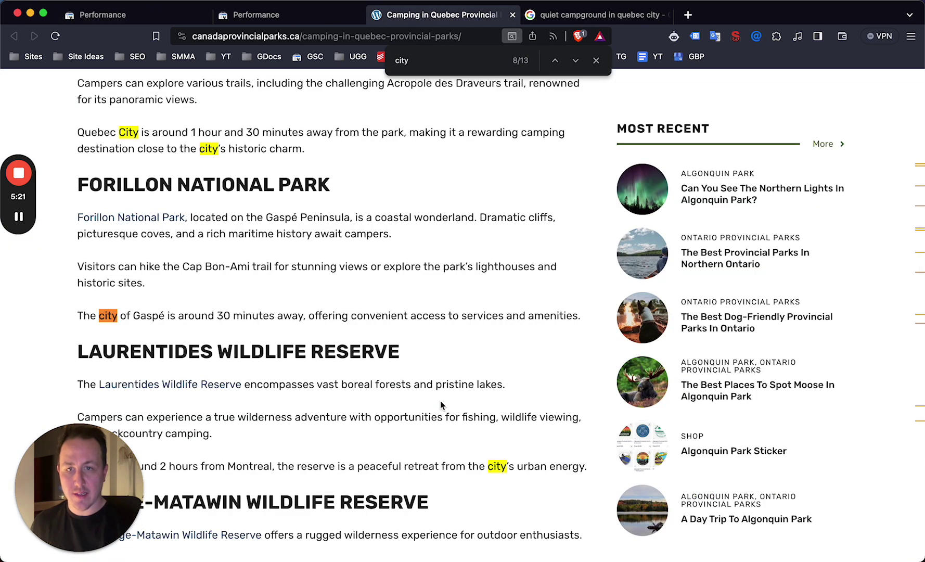
pyautogui.write('quebec city')
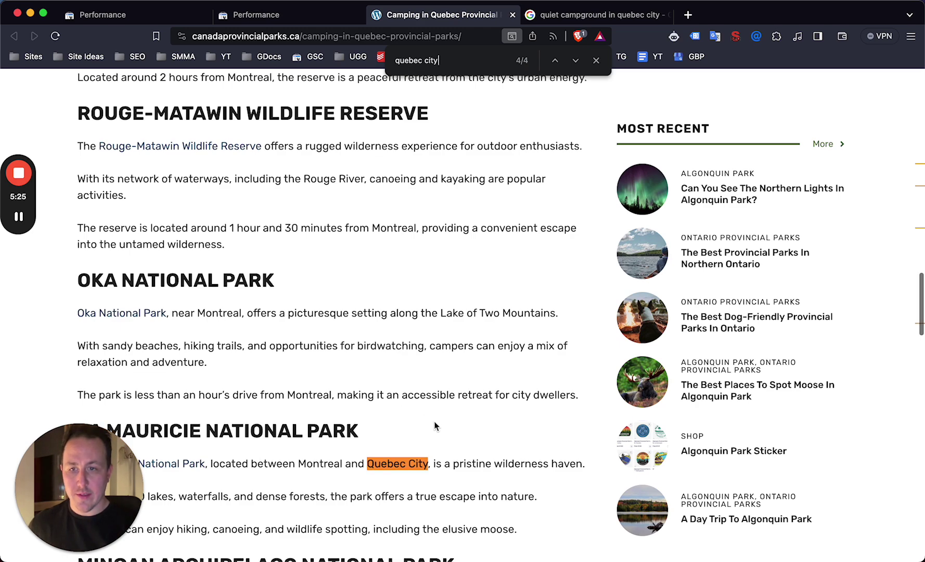
pyautogui.scroll(-3, 440, 401)
pyautogui.press('Return')
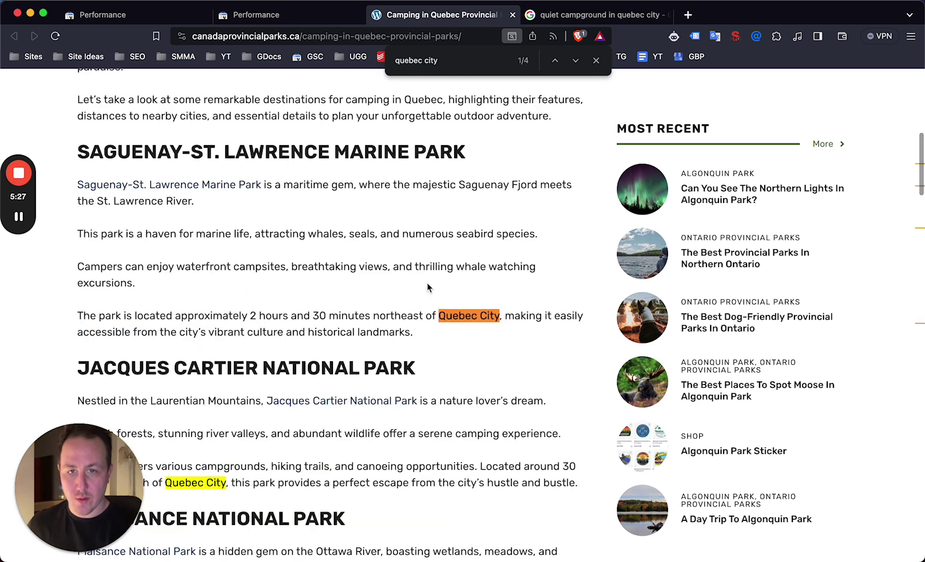
pyautogui.press('Return')
pyautogui.press('Return')
pyautogui.scroll(5, 427, 284)
pyautogui.scroll(15, 426, 284)
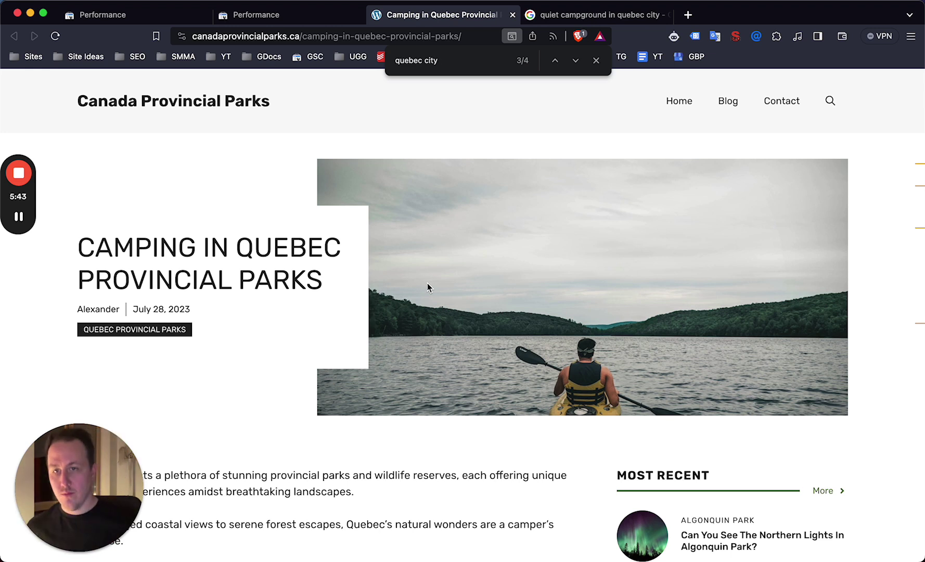
# Select the 'manitoba provincial park pass' query text (256 impressions, position 11.5) in the Queries table
pyautogui.click(293, 13)
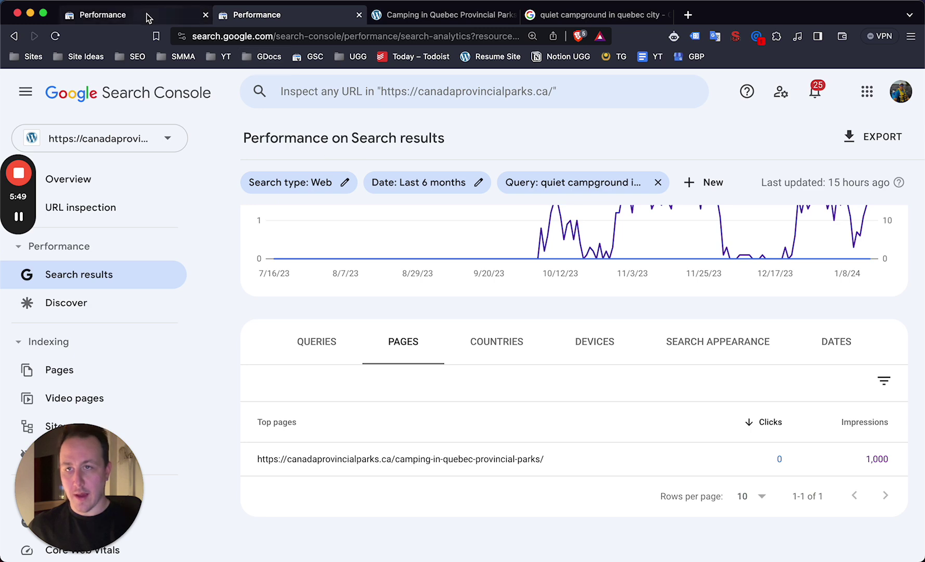
pyautogui.click(167, 16)
pyautogui.scroll(-3, 381, 416)
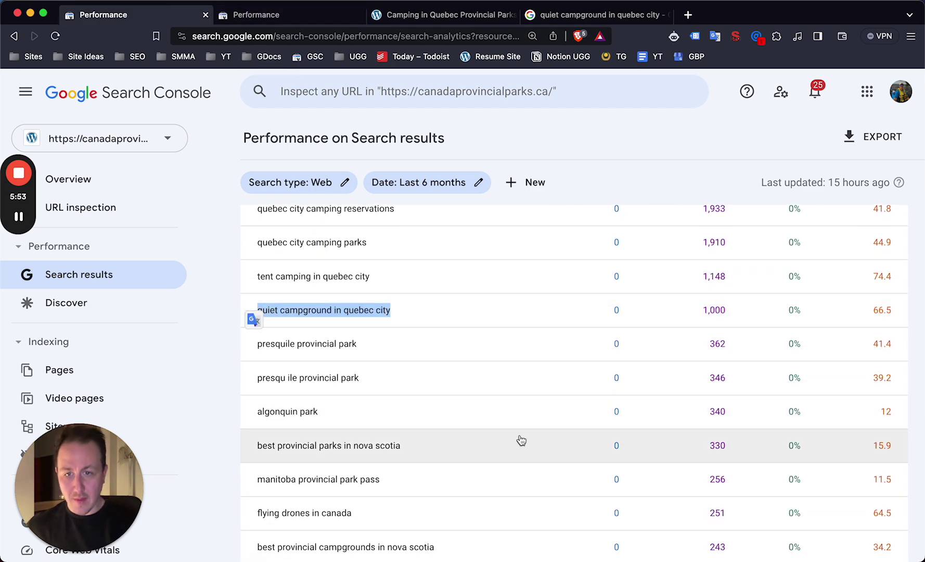
pyautogui.scroll(-2, 520, 438)
pyautogui.scroll(-2, 494, 406)
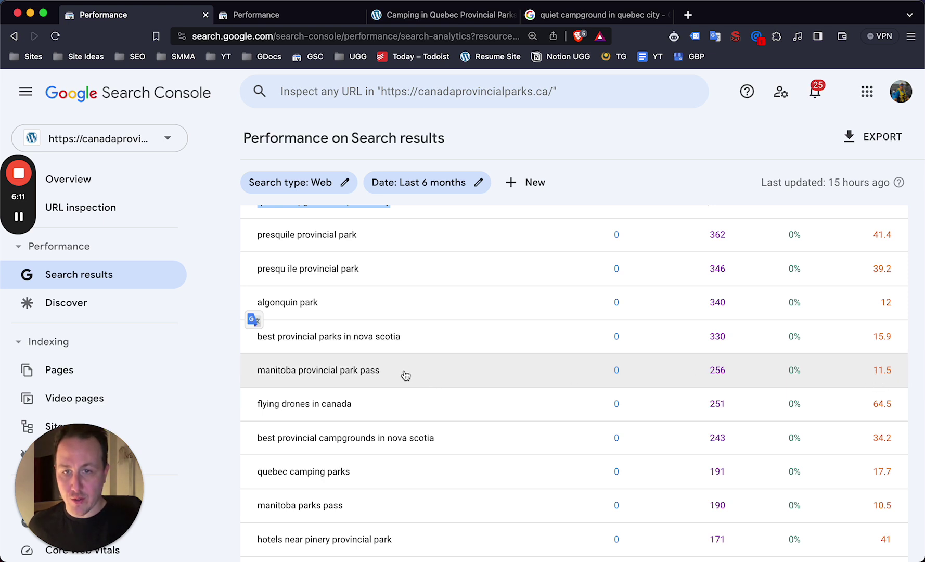
pyautogui.moveTo(405, 375); pyautogui.dragTo(256, 372)
pyautogui.press('super+c')
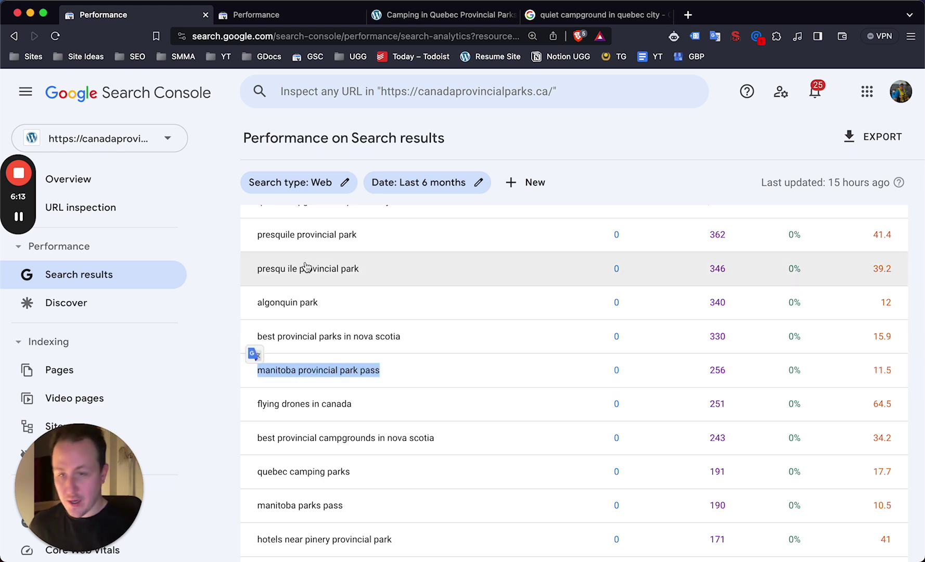
# Replace the query filter with 'manitoba provincial park pass' and view its ranking page, manitoba-provincial-park-pass
pyautogui.click(311, 15)
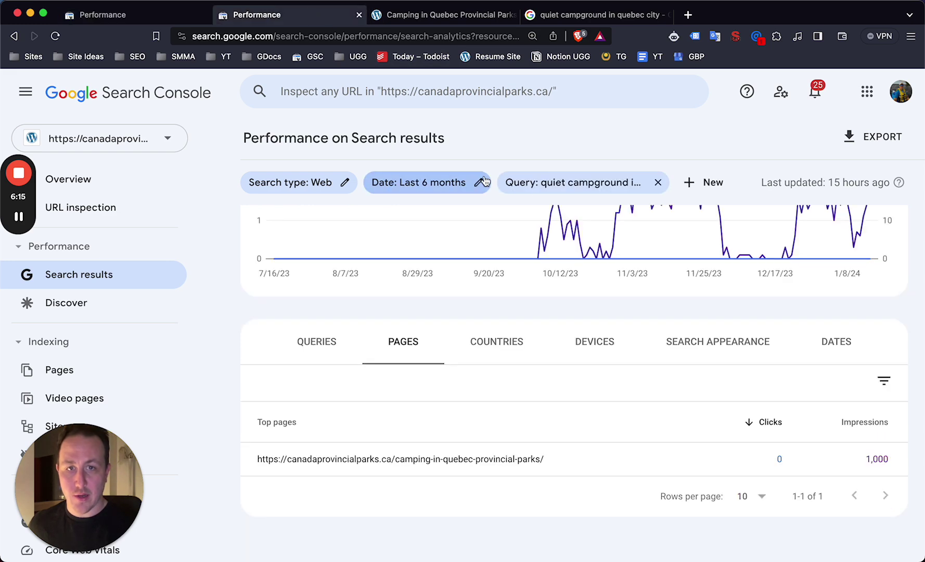
pyautogui.click(567, 186)
pyautogui.tripleClick(364, 349)
pyautogui.press('super+v')
pyautogui.click(606, 401)
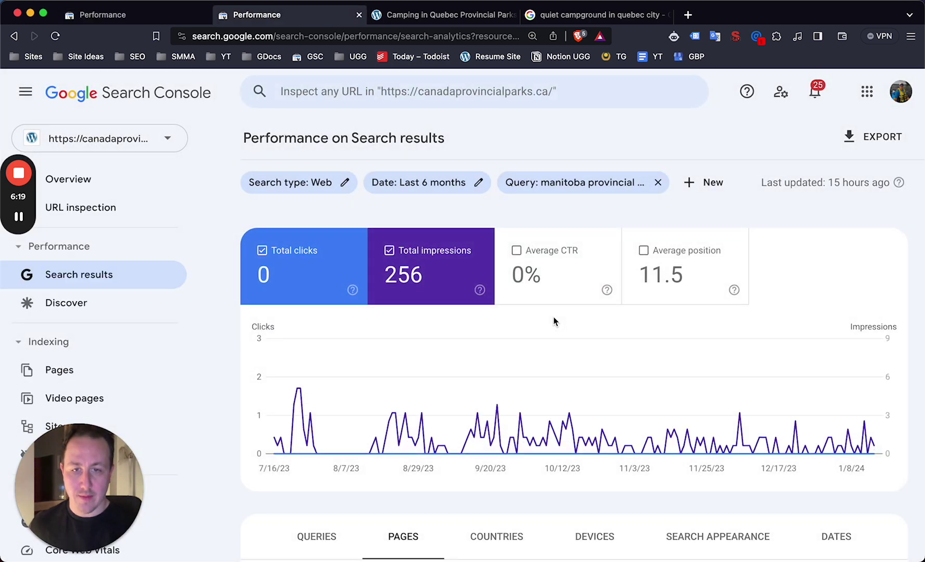
pyautogui.scroll(-1, 526, 344)
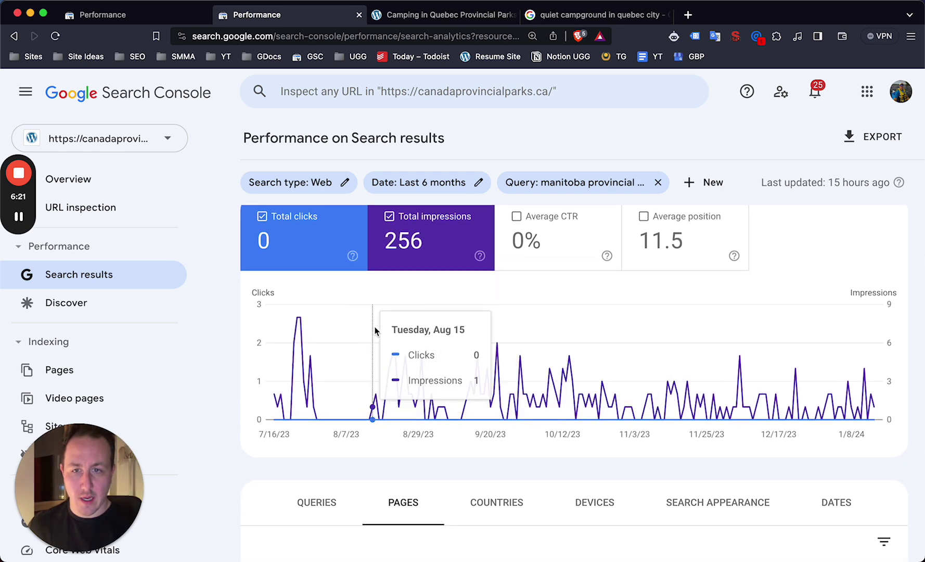
pyautogui.scroll(-2, 634, 334)
pyautogui.scroll(-4, 586, 361)
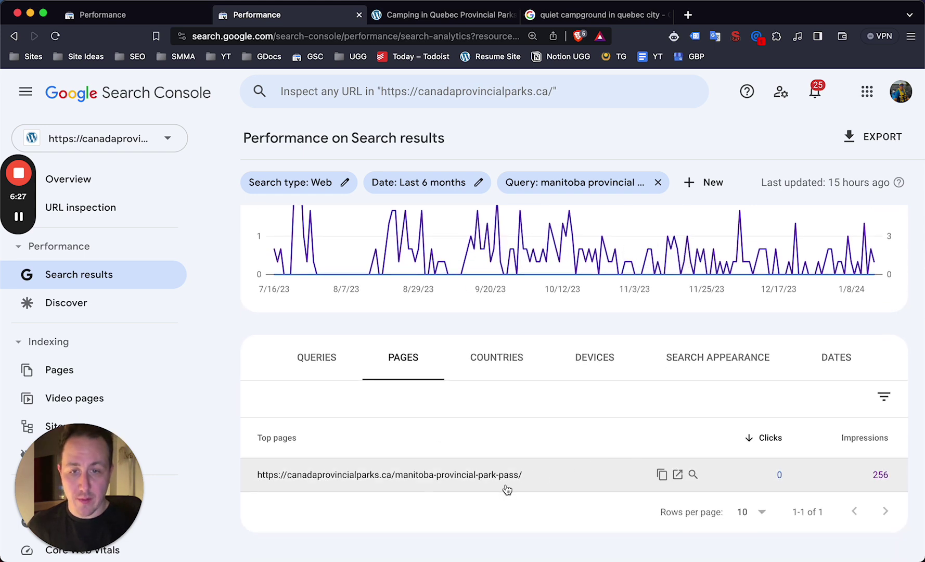
# Open the Manitoba Provincial Park Pass article, skim it, and select its web address
pyautogui.click(677, 474)
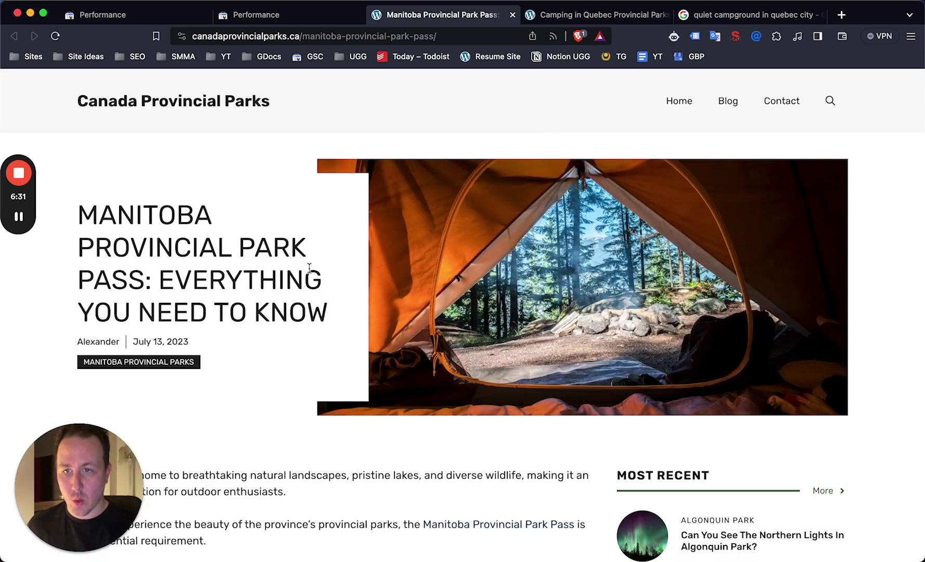
pyautogui.scroll(-15, 309, 268)
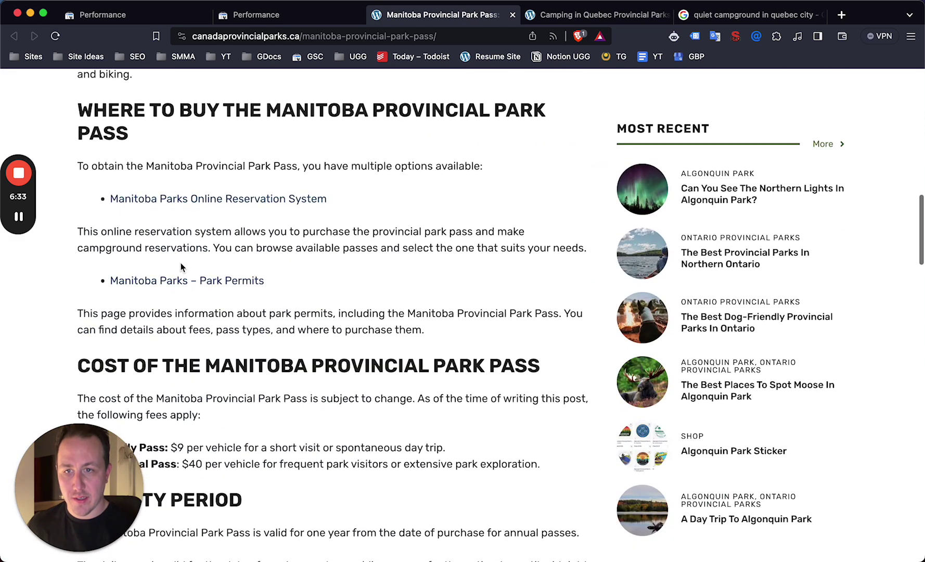
pyautogui.scroll(-15, 179, 306)
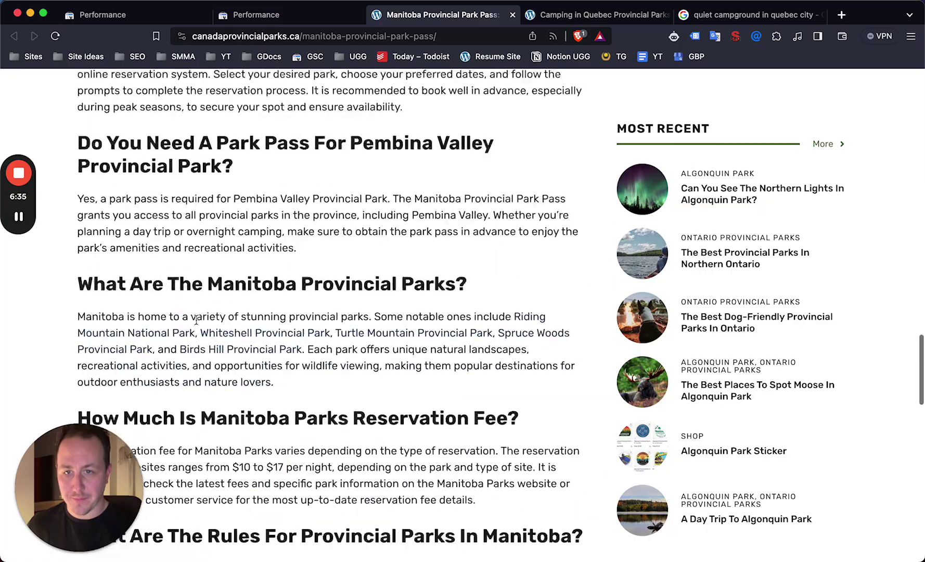
pyautogui.scroll(-5, 215, 333)
pyautogui.scroll(20, 234, 343)
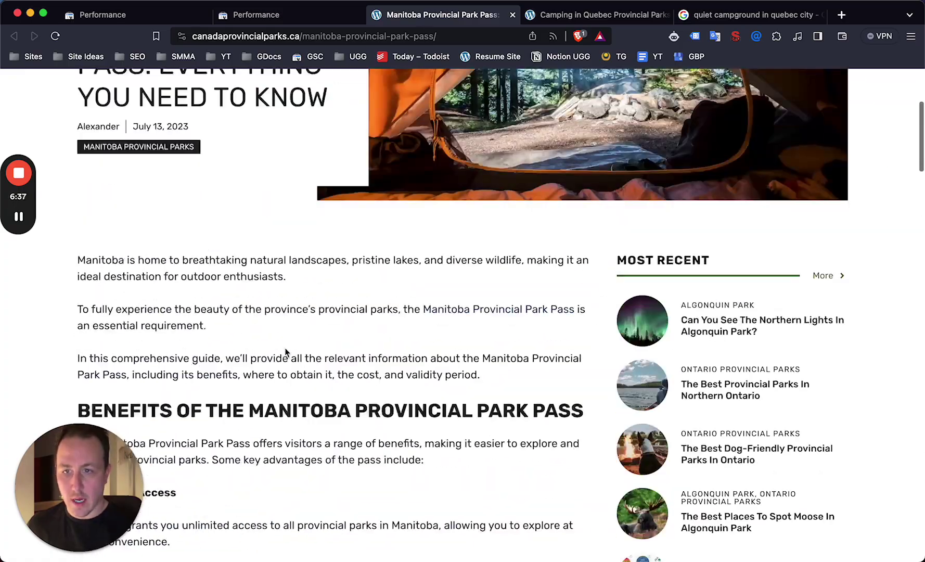
pyautogui.scroll(-10, 284, 347)
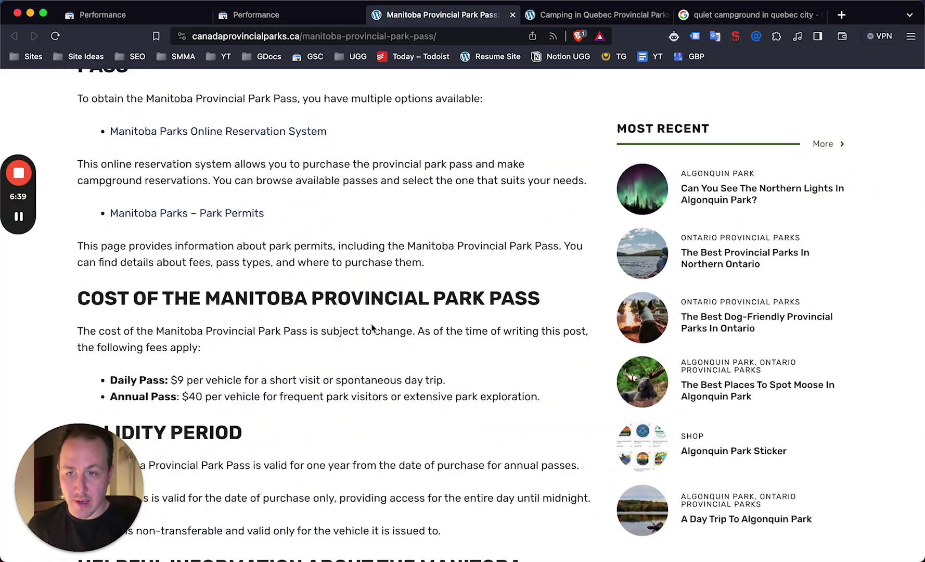
pyautogui.scroll(-6, 377, 325)
pyautogui.scroll(-6, 364, 322)
pyautogui.scroll(15, 341, 325)
pyautogui.scroll(6, 325, 287)
pyautogui.click(292, 34)
pyautogui.press('super+c')
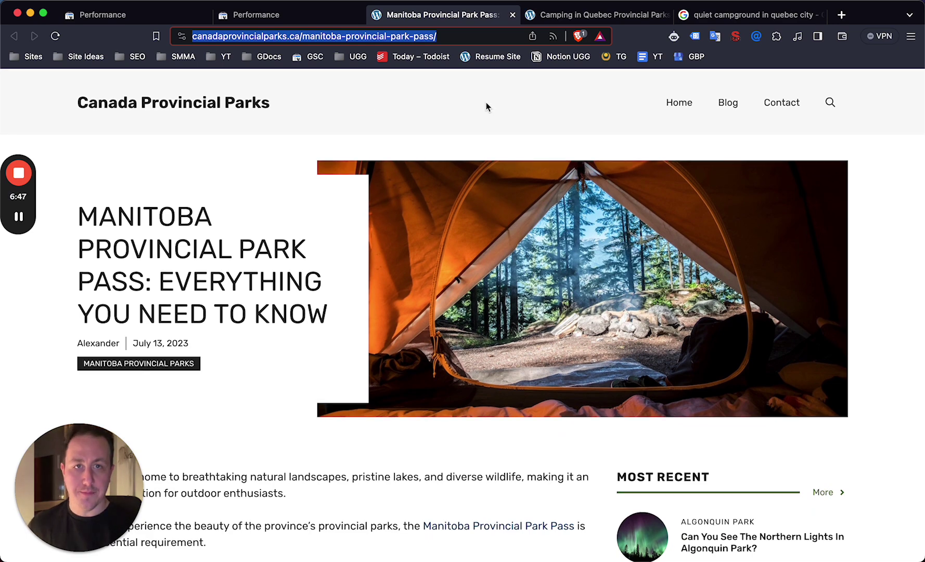
# Read the rest of the article down to the comments
pyautogui.scroll(-3, 364, 265)
pyautogui.scroll(-4, 364, 263)
pyautogui.scroll(-3, 497, 327)
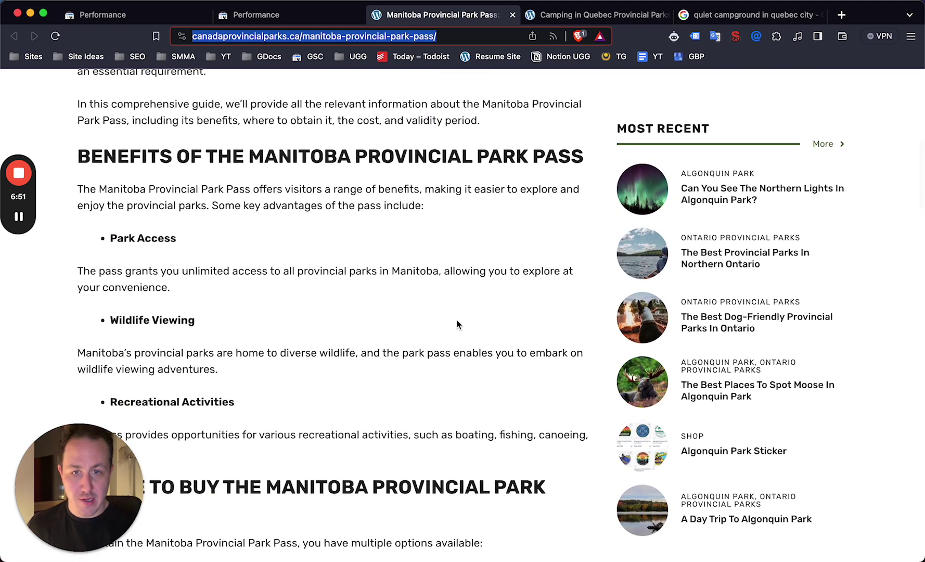
pyautogui.scroll(-4, 338, 327)
pyautogui.scroll(-15, 196, 306)
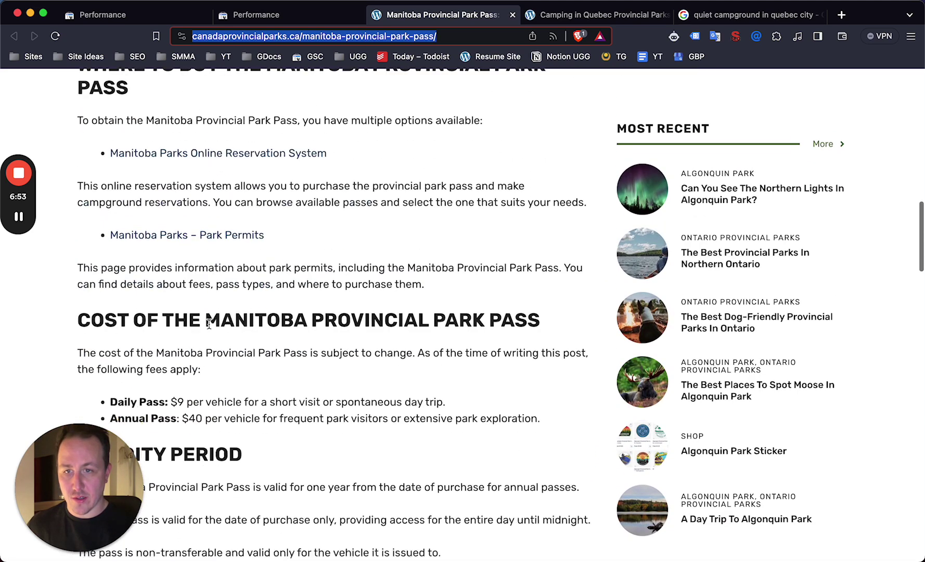
pyautogui.scroll(-13, 269, 349)
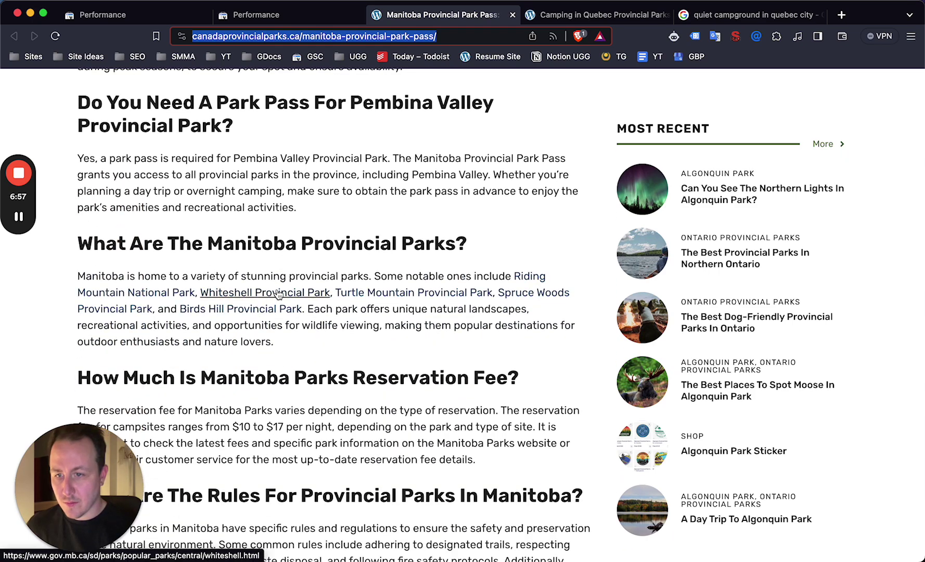
pyautogui.scroll(-5, 354, 312)
pyautogui.scroll(-8, 421, 335)
pyautogui.scroll(20, 400, 290)
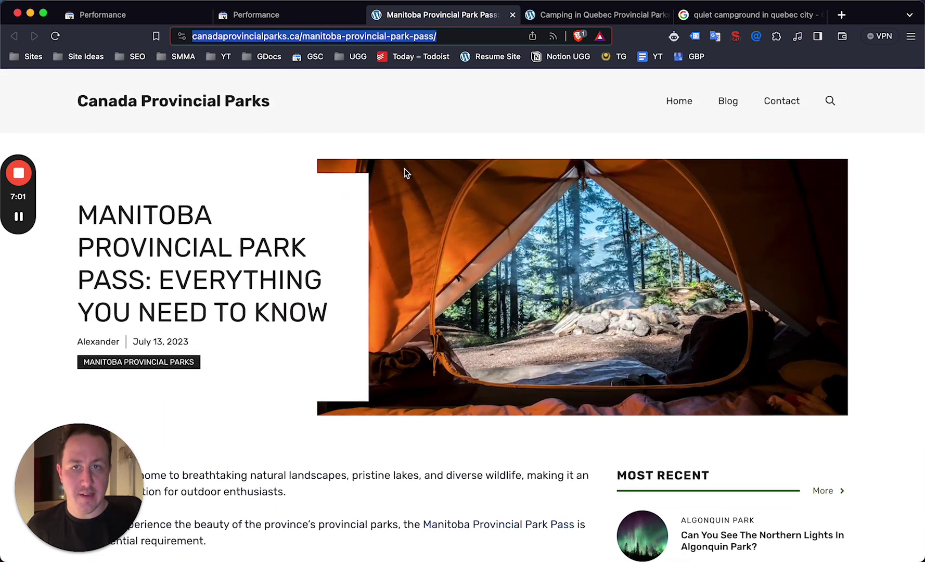
# Run a Google 'site:' search for the Manitoba park pass article's URL
pyautogui.press('super+t')
pyautogui.write('google.com')
pyautogui.press('Return')
pyautogui.write('site:')
pyautogui.press('super+v')
pyautogui.press('Return')
pyautogui.scroll(-2, 294, 329)
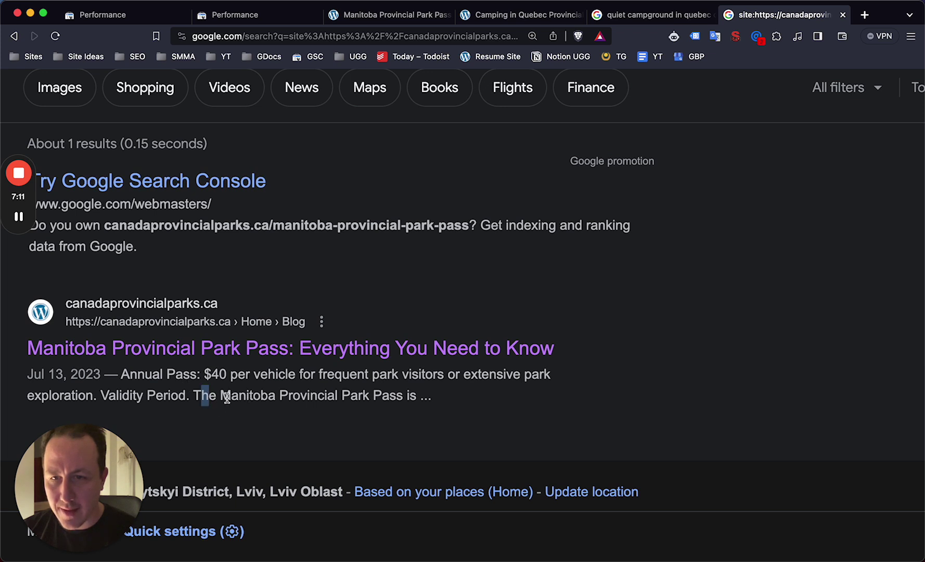
# Highlight the result's Annual Pass snippet and its Jul 13, 2023 date while reading
pyautogui.moveTo(263, 396); pyautogui.dragTo(391, 397)
pyautogui.moveTo(476, 401); pyautogui.dragTo(147, 375)
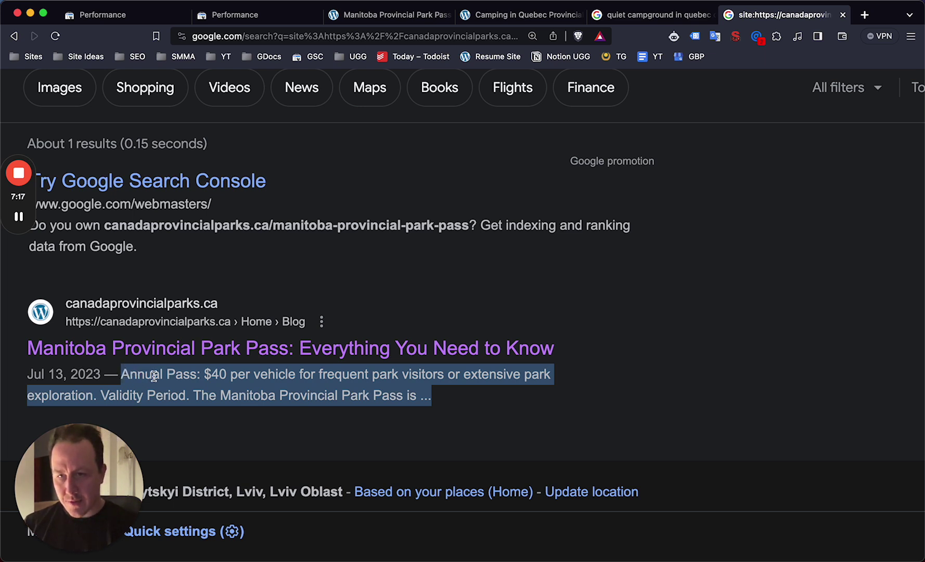
pyautogui.click(133, 374)
pyautogui.moveTo(169, 375); pyautogui.dragTo(455, 402)
pyautogui.click(454, 403)
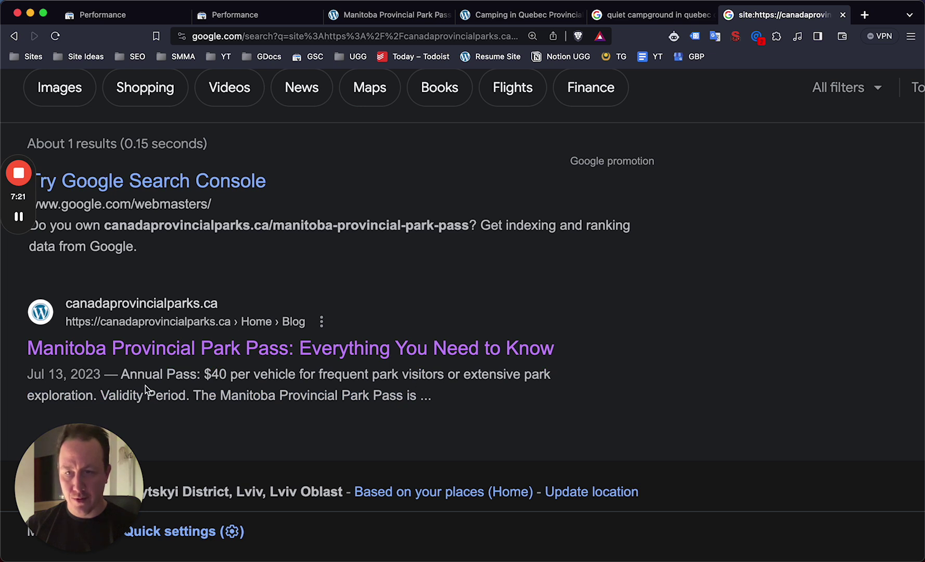
pyautogui.moveTo(98, 374); pyautogui.dragTo(22, 375)
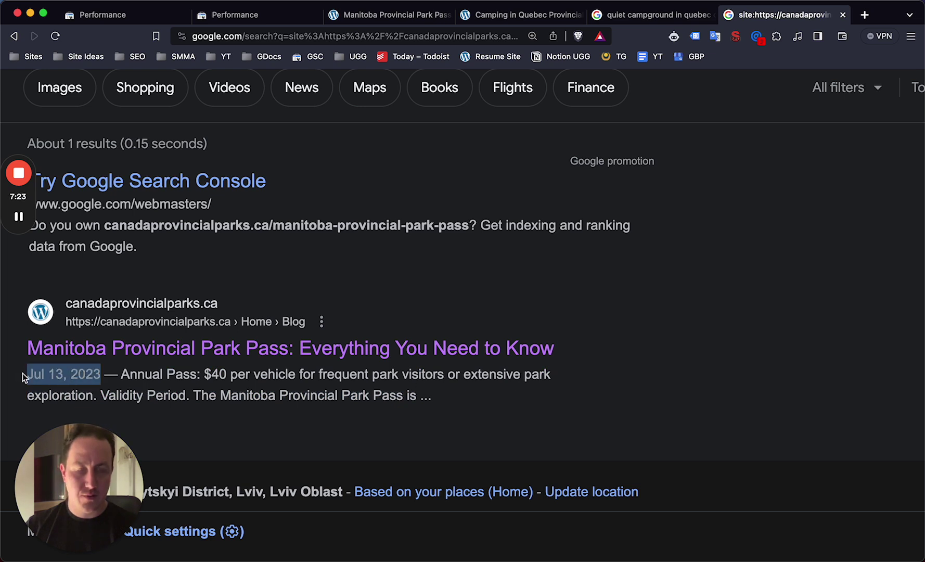
pyautogui.click(203, 382)
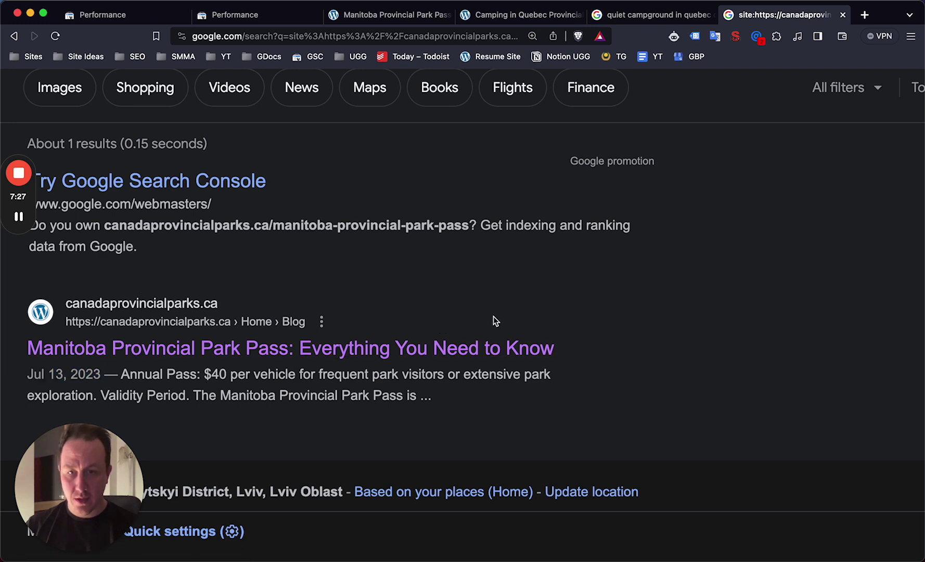
# Return to the 'manitoba provincial park pass' report and open its query filter's match-type list
pyautogui.click(367, 13)
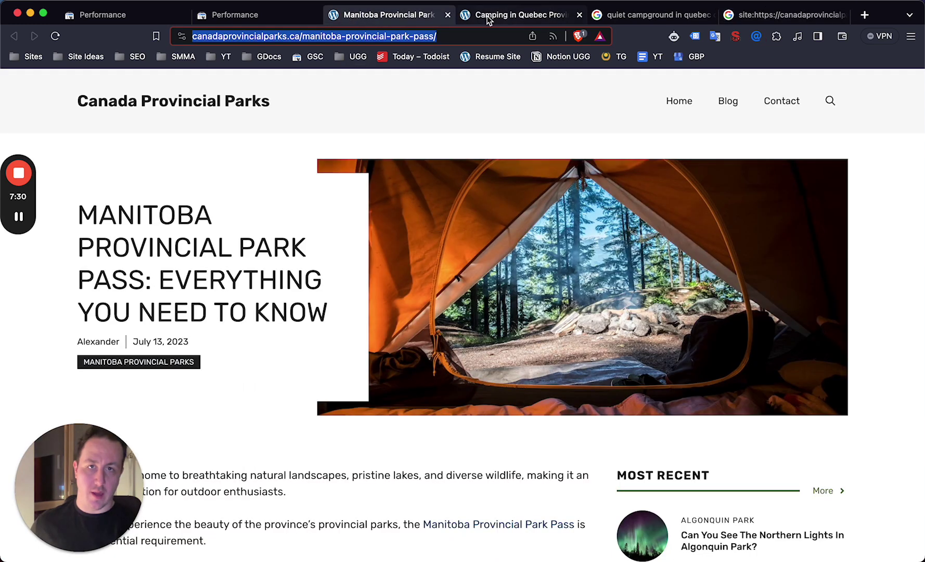
pyautogui.click(237, 16)
pyautogui.click(144, 11)
pyautogui.scroll(5, 366, 368)
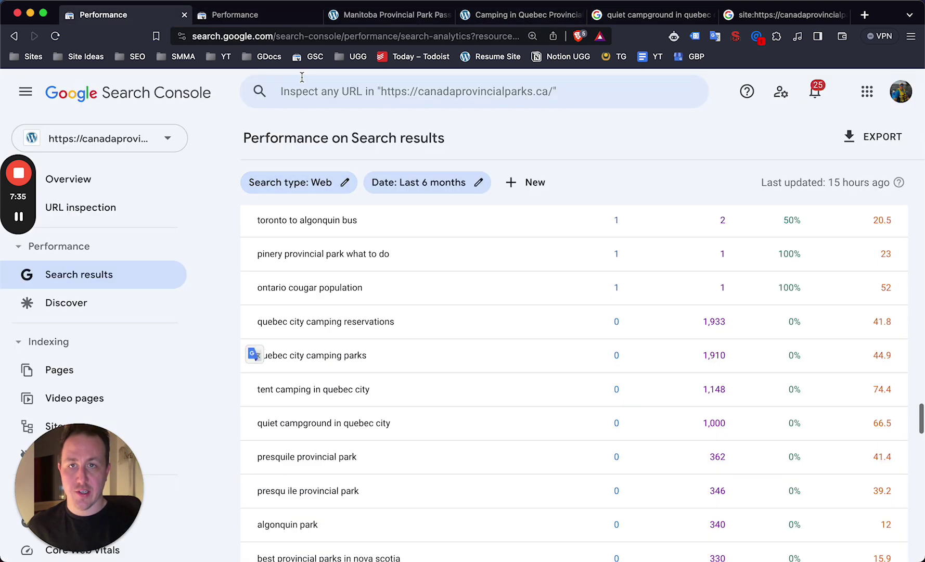
pyautogui.click(275, 17)
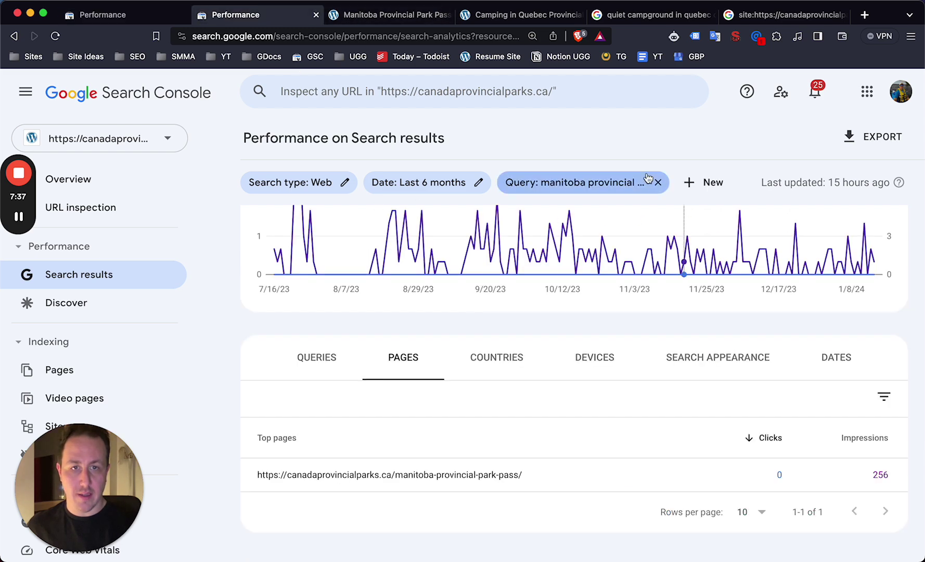
pyautogui.click(626, 182)
pyautogui.click(387, 316)
# Change the filter to queries containing 'manitoba', showing 19 clicks and 3,679 impressions on the pages
pyautogui.click(360, 315)
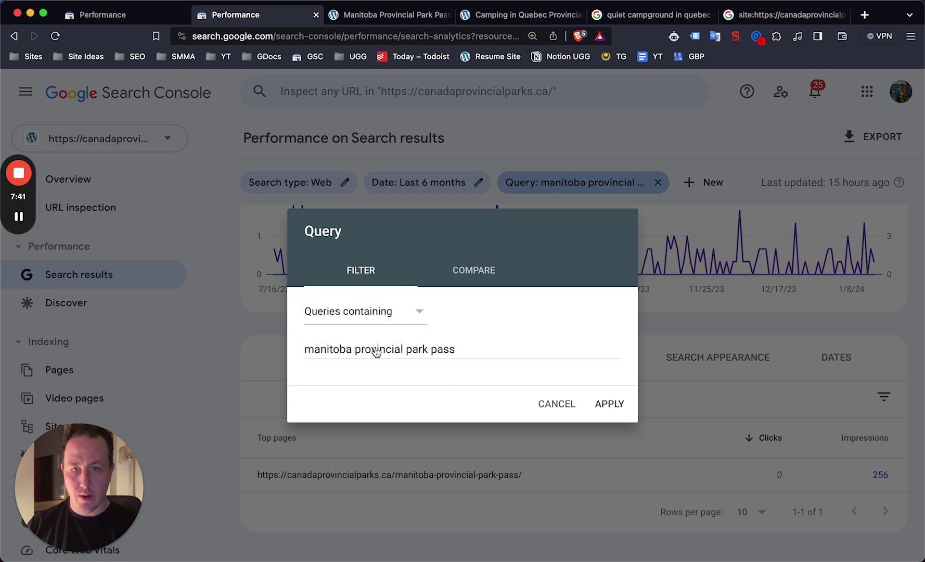
pyautogui.moveTo(356, 352); pyautogui.dragTo(496, 353)
pyautogui.press('BackSpace')
pyautogui.press('BackSpace')
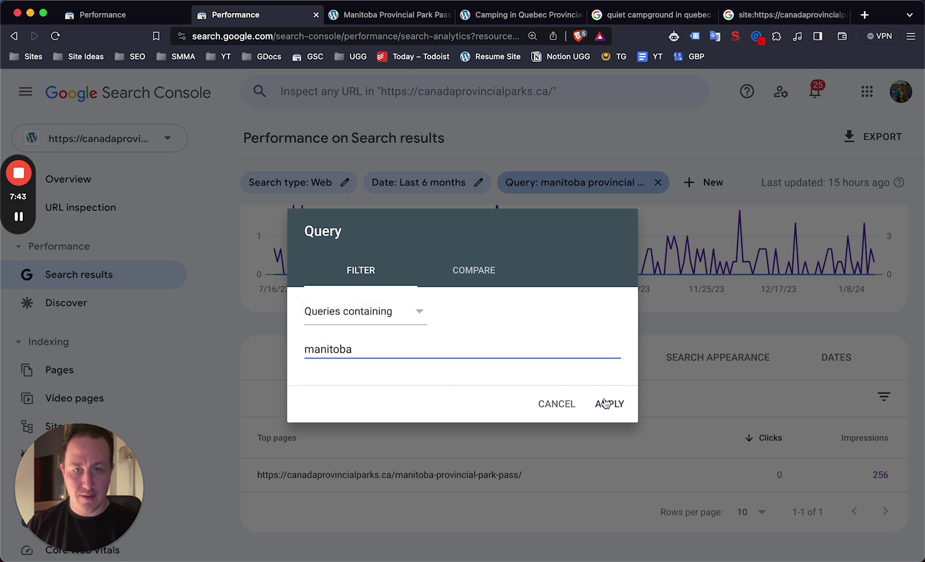
pyautogui.click(605, 403)
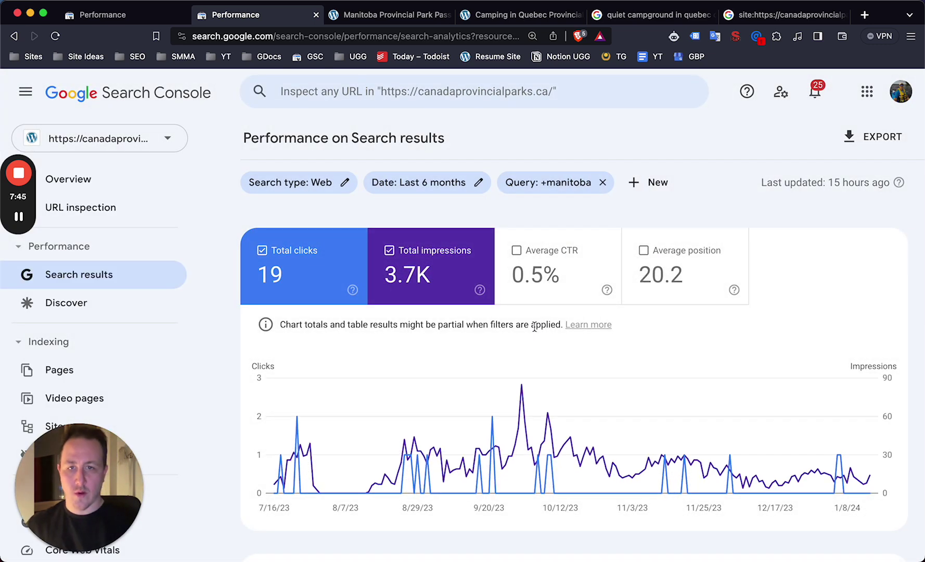
pyautogui.scroll(-3, 572, 312)
pyautogui.scroll(3, 650, 283)
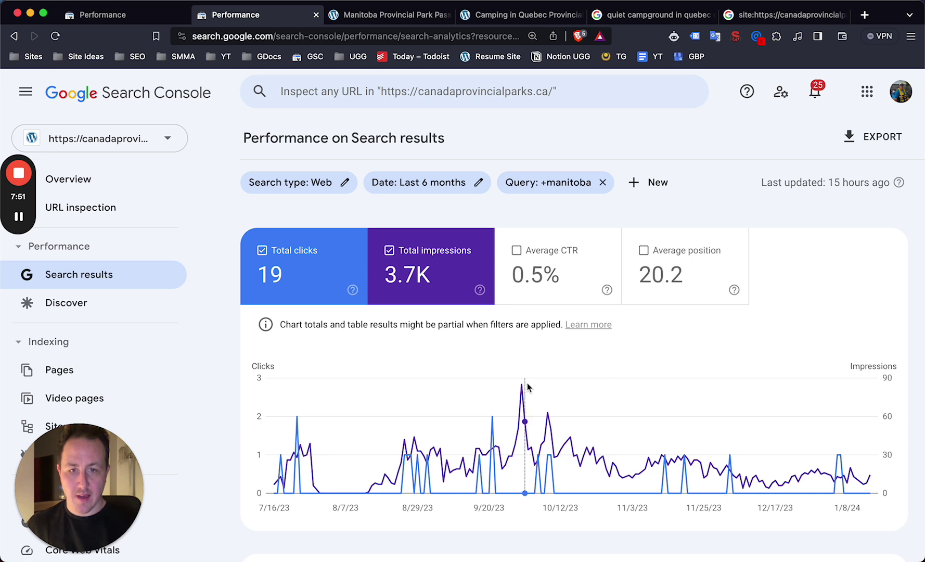
pyautogui.moveTo(522, 386)
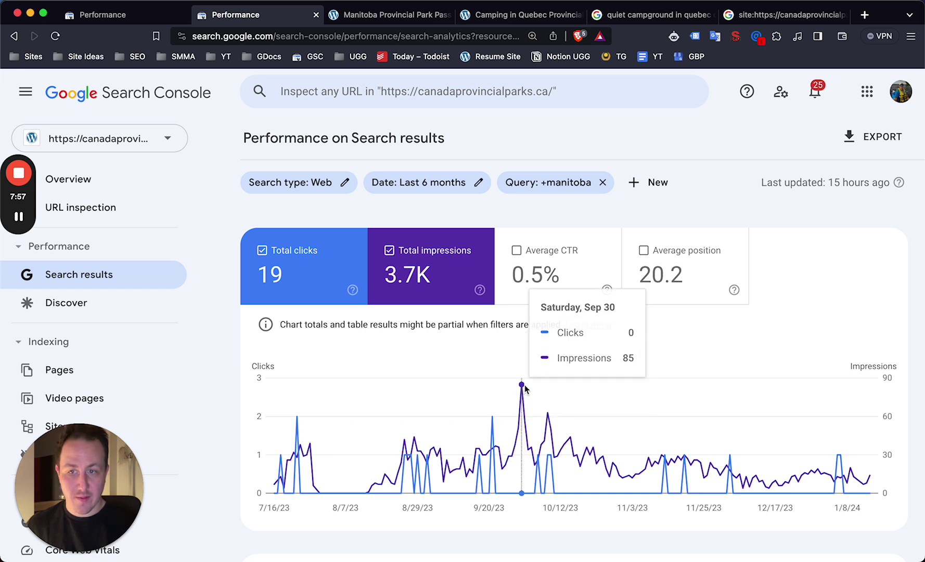
pyautogui.moveTo(550, 392)
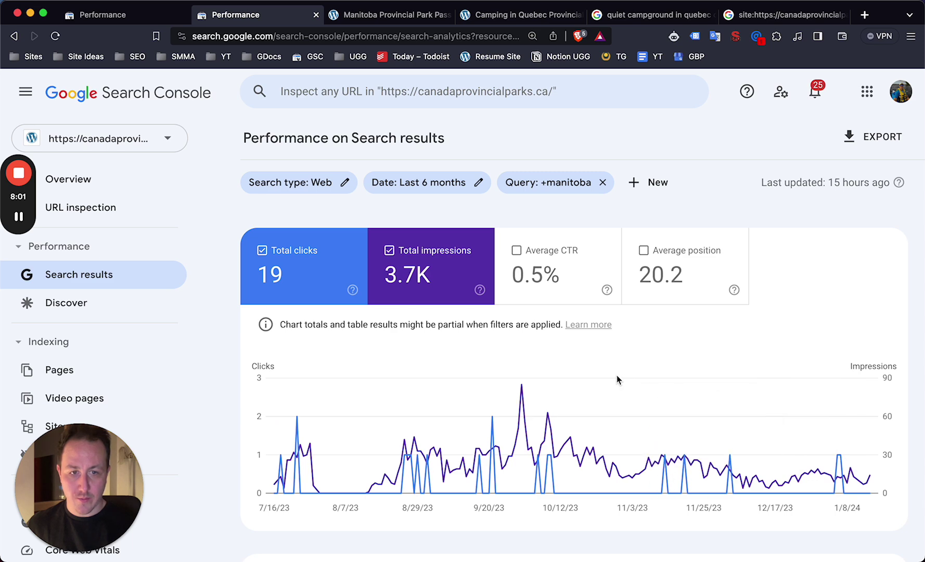
pyautogui.scroll(-4, 618, 379)
pyautogui.scroll(-3, 617, 380)
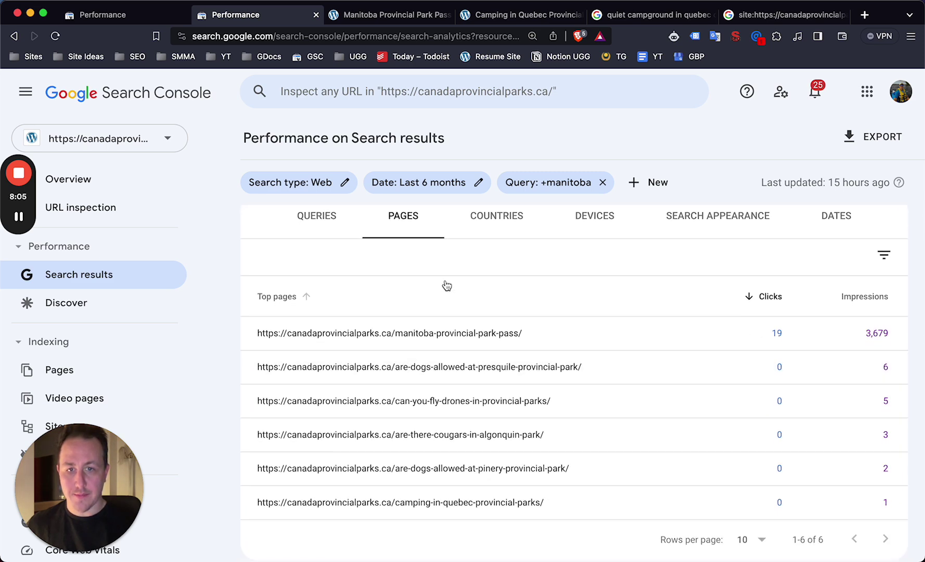
# List the queries matching 'manitoba' with 100 rows per page
pyautogui.click(344, 227)
pyautogui.scroll(-1, 378, 405)
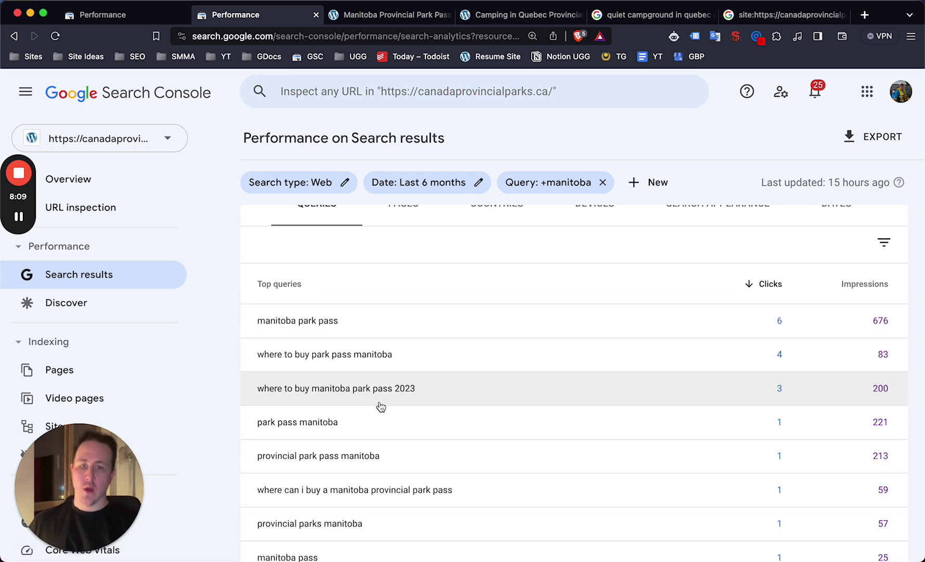
pyautogui.scroll(-5, 403, 398)
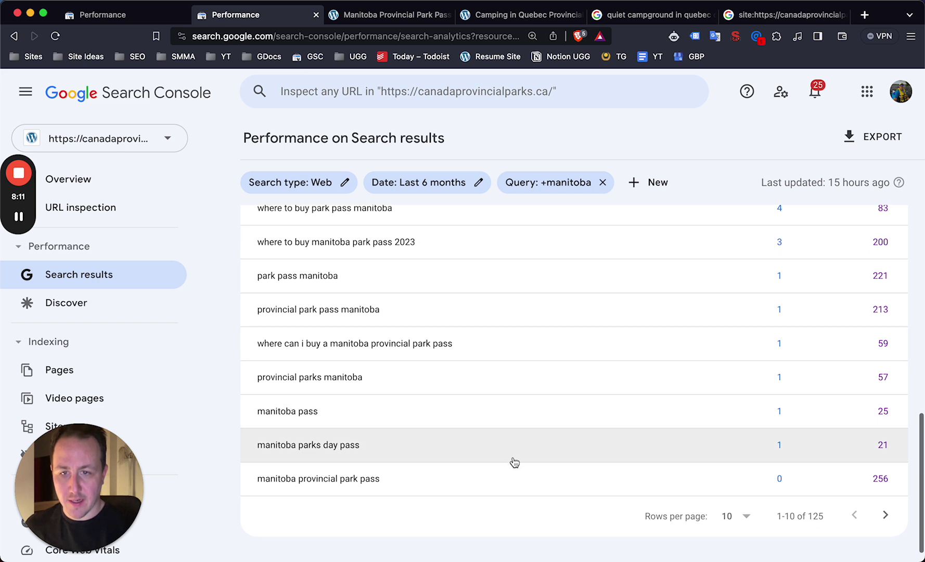
pyautogui.click(731, 517)
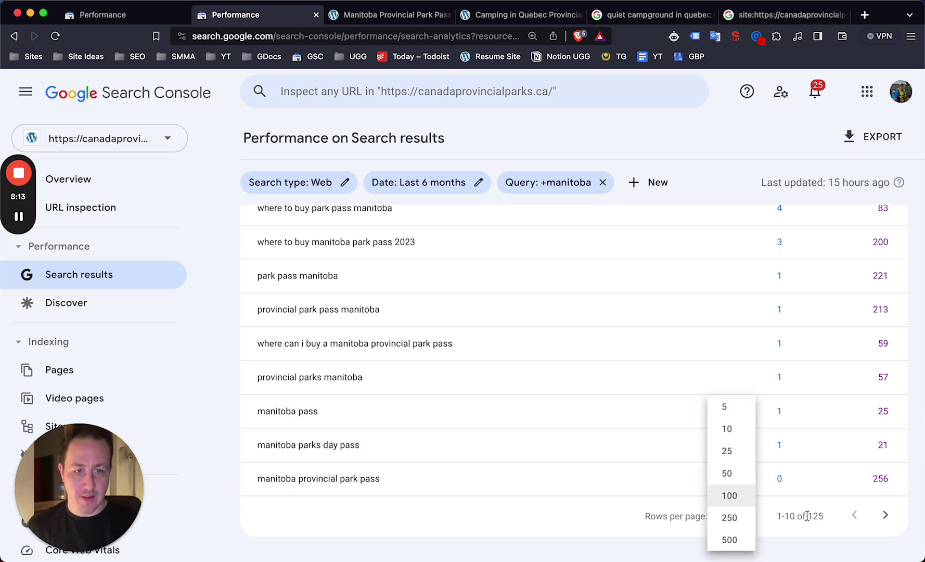
pyautogui.click(729, 493)
pyautogui.scroll(-5, 648, 382)
pyautogui.scroll(-2, 549, 370)
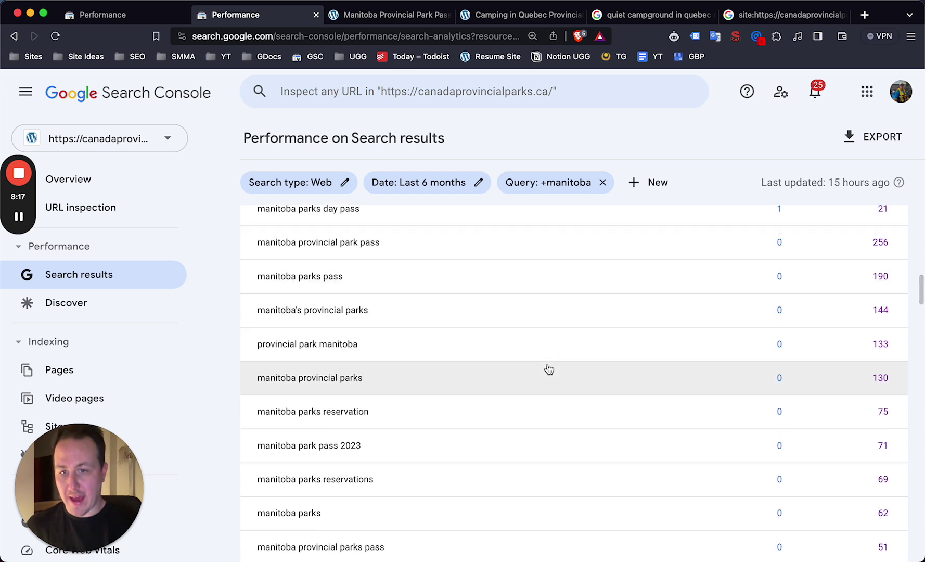
pyautogui.scroll(-1, 548, 370)
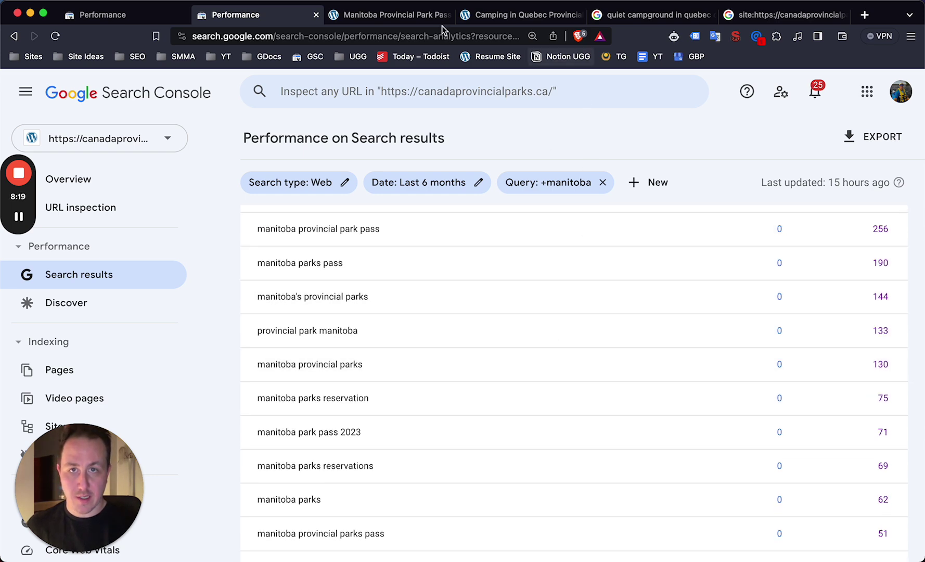
# Filter to 'manitoba provincial parks' and view its only ranking page, manitoba-provincial-park-pass (130 impressions)
pyautogui.click(365, 22)
pyautogui.click(281, 17)
pyautogui.scroll(3, 347, 314)
pyautogui.scroll(-2, 392, 315)
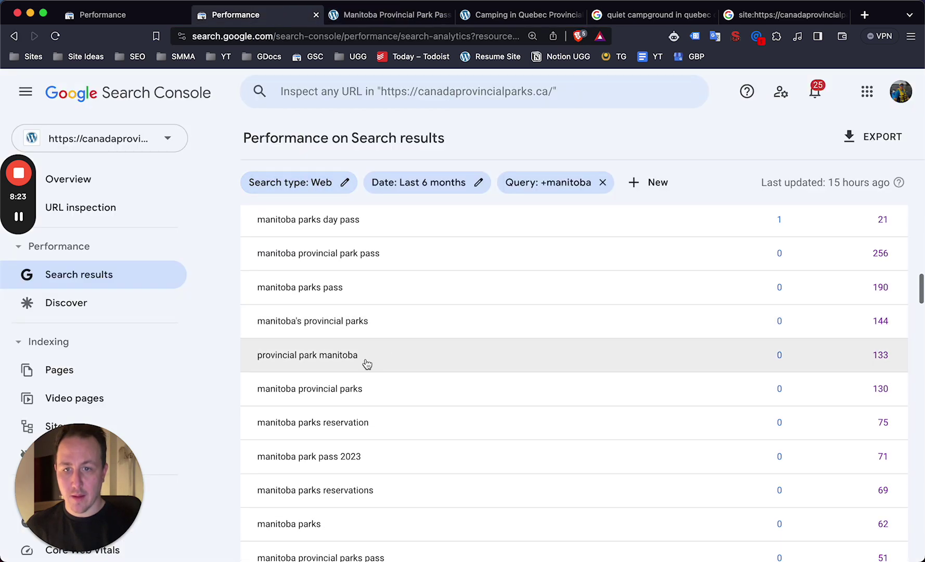
pyautogui.scroll(-2, 370, 395)
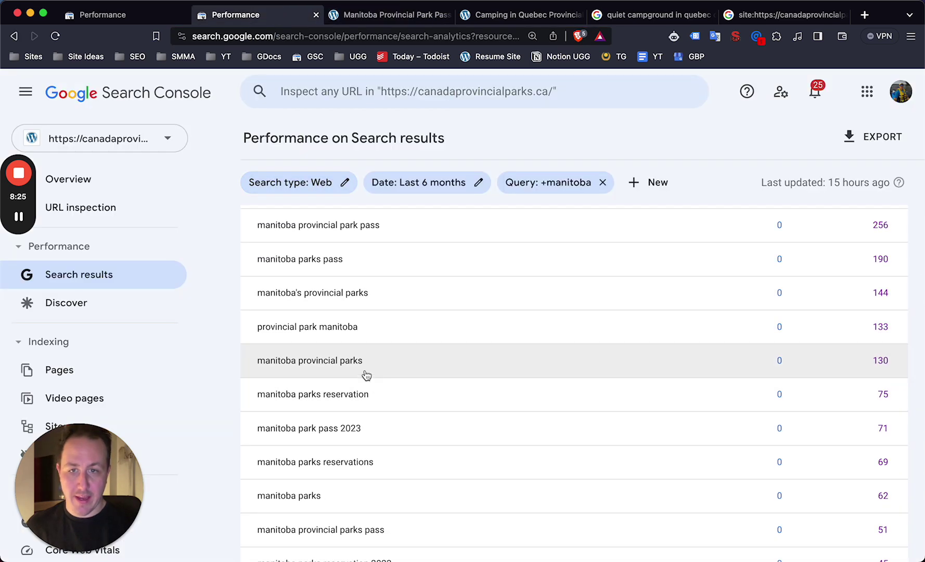
pyautogui.click(365, 375)
pyautogui.scroll(-5, 365, 387)
pyautogui.click(402, 353)
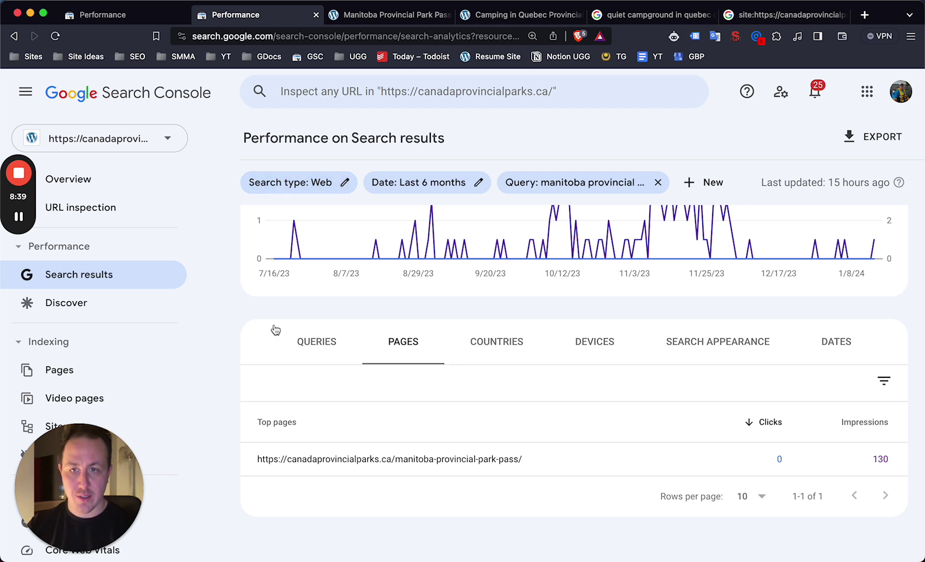
# Reset the query filter to queries containing 'manitoba' and scroll down to its 125-query table
pyautogui.click(317, 349)
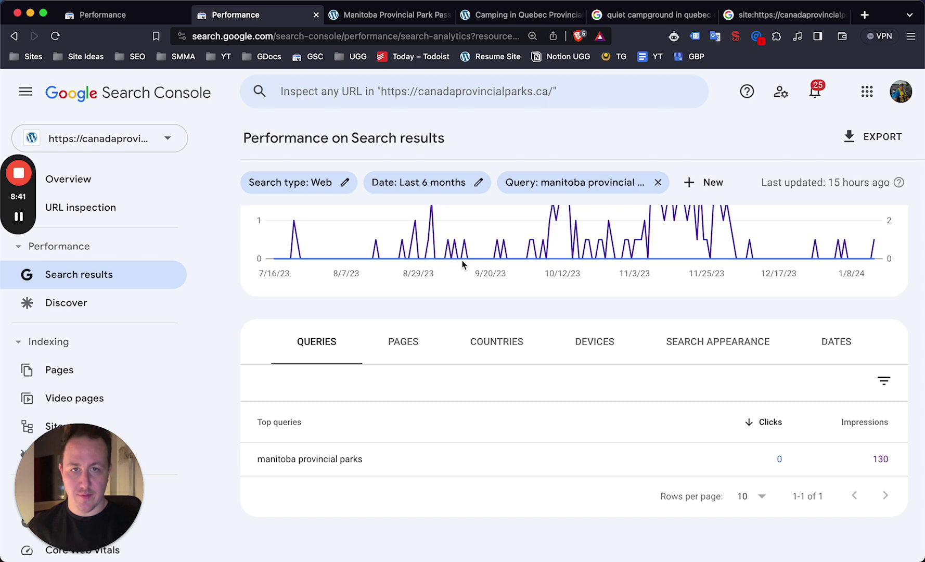
pyautogui.click(612, 188)
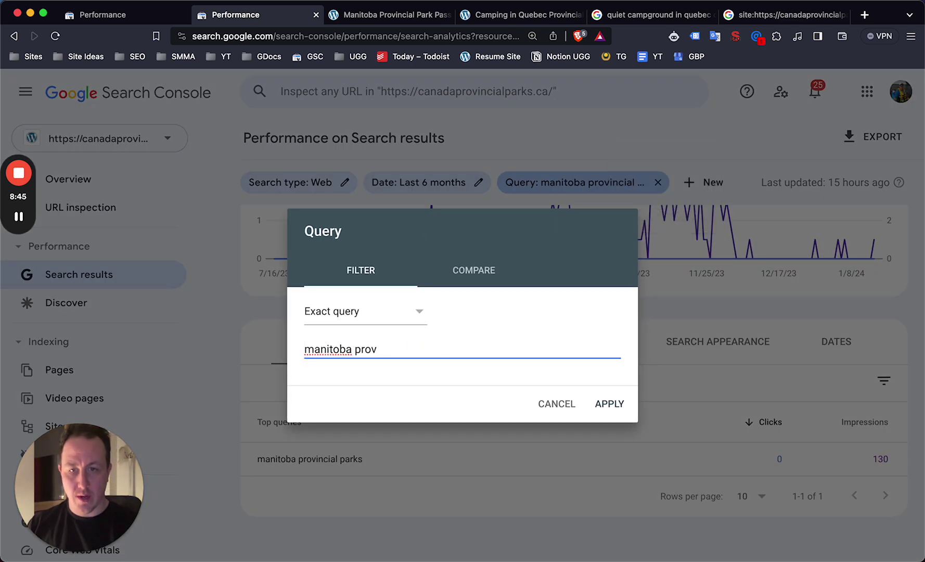
pyautogui.click(376, 318)
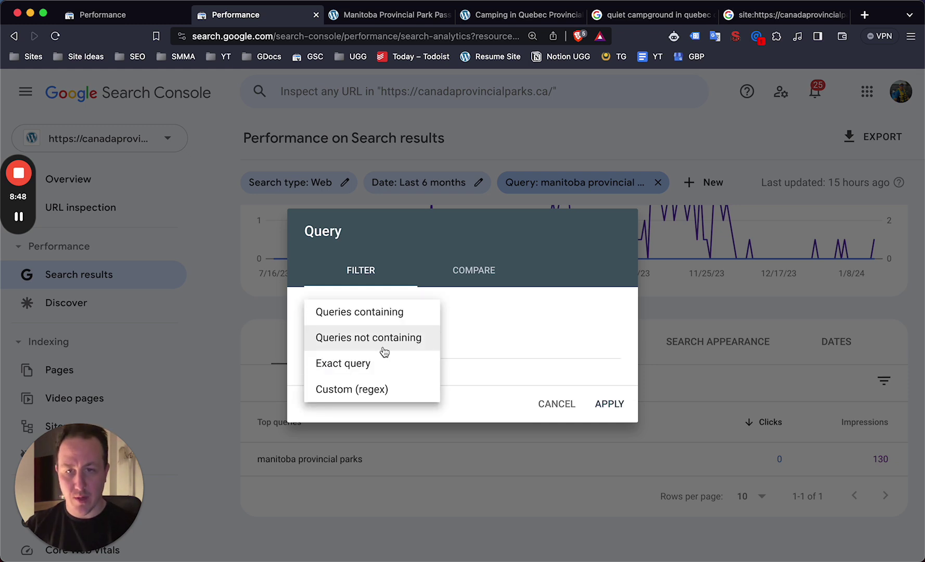
pyautogui.click(370, 315)
pyautogui.click(608, 406)
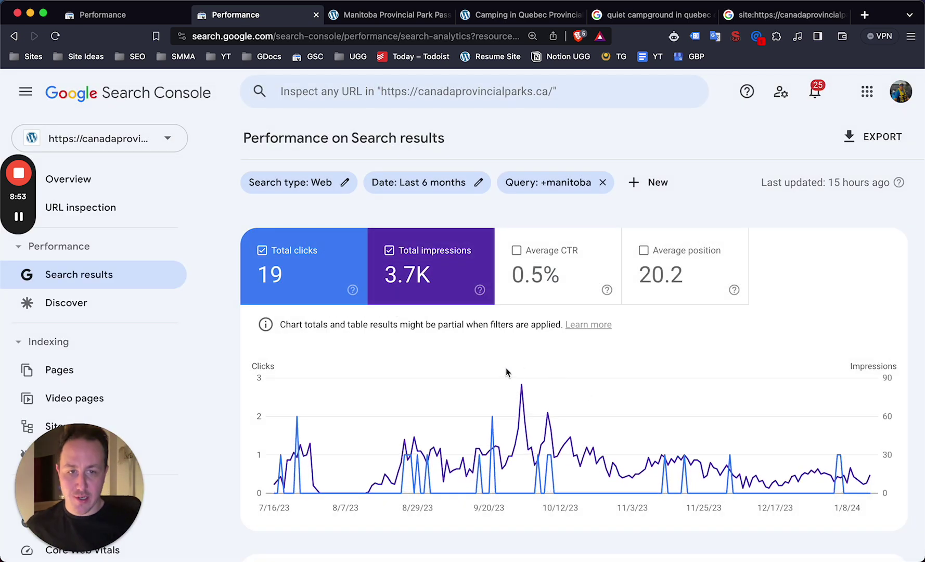
pyautogui.scroll(-10, 507, 372)
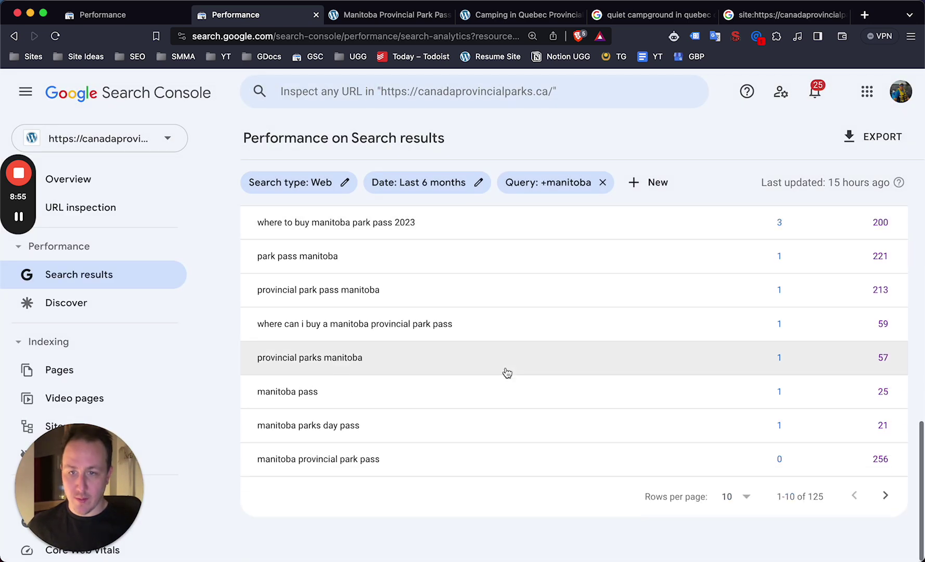
# Show 250 rows per page and scroll down to 'drones in manitoba provincial parks' at 5 impressions
pyautogui.click(735, 499)
pyautogui.click(728, 517)
pyautogui.scroll(-5, 669, 403)
pyautogui.scroll(-11, 669, 404)
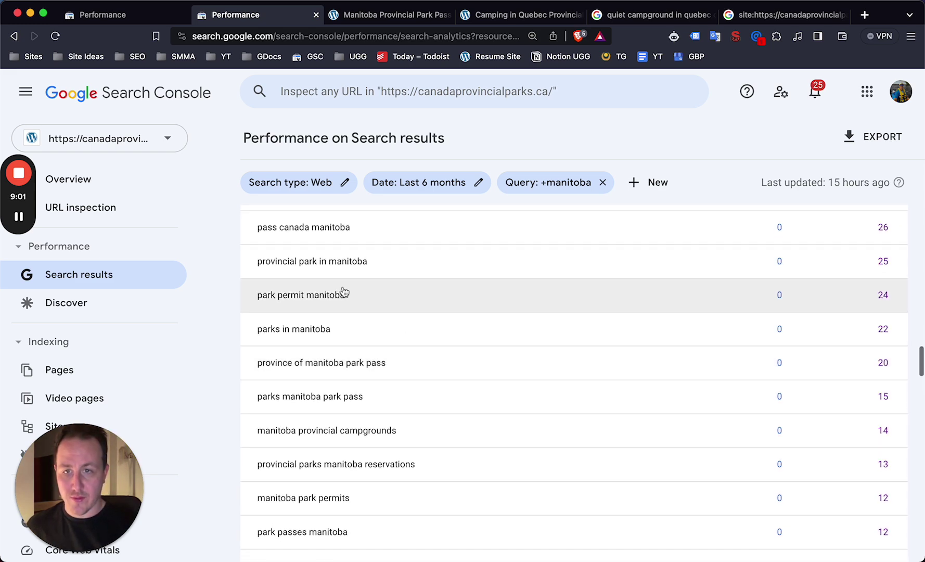
pyautogui.scroll(-6, 343, 292)
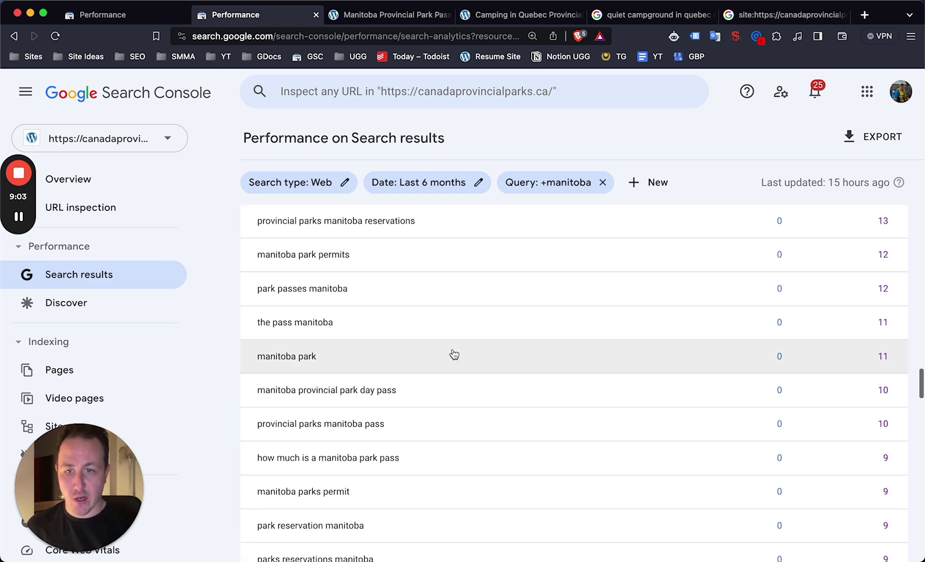
pyautogui.scroll(-2, 385, 364)
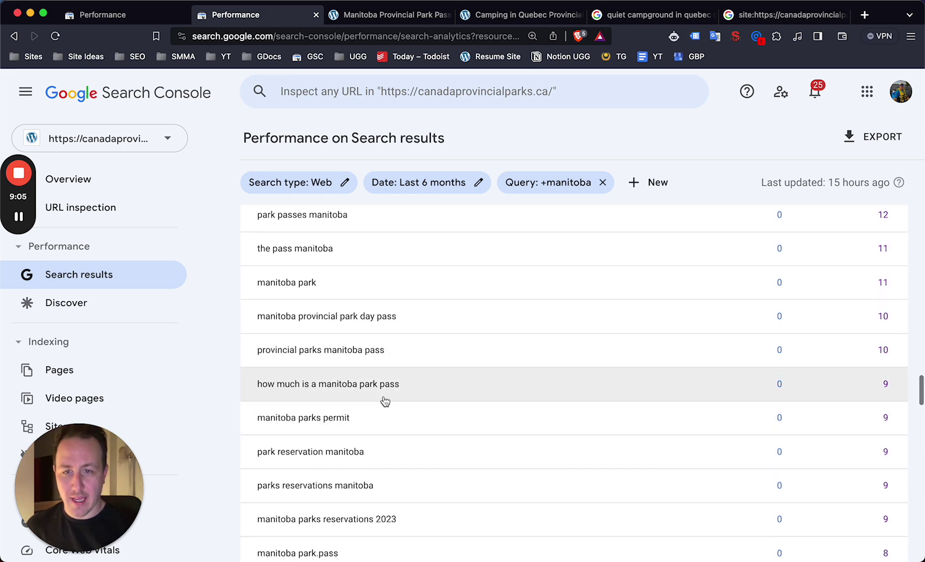
pyautogui.scroll(-3, 385, 401)
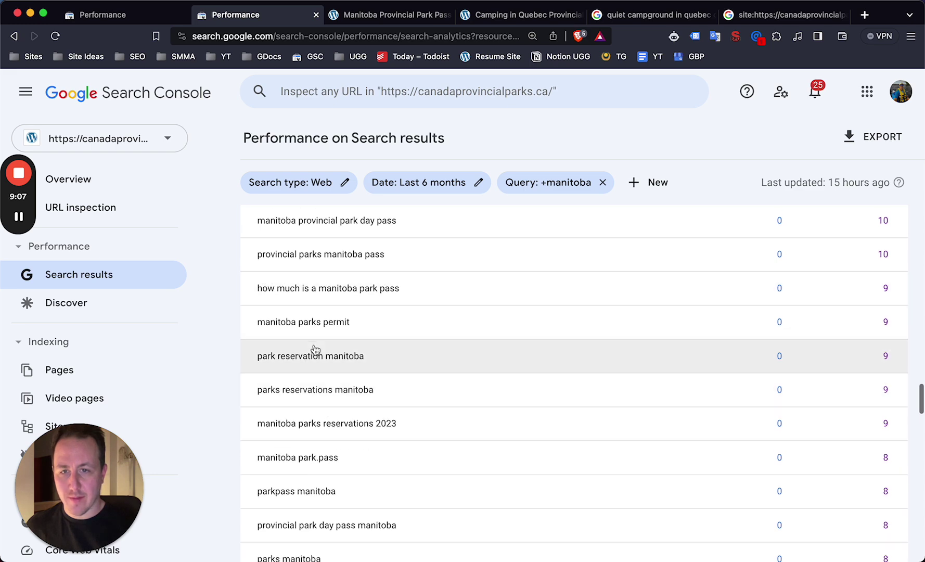
pyautogui.scroll(-5, 319, 329)
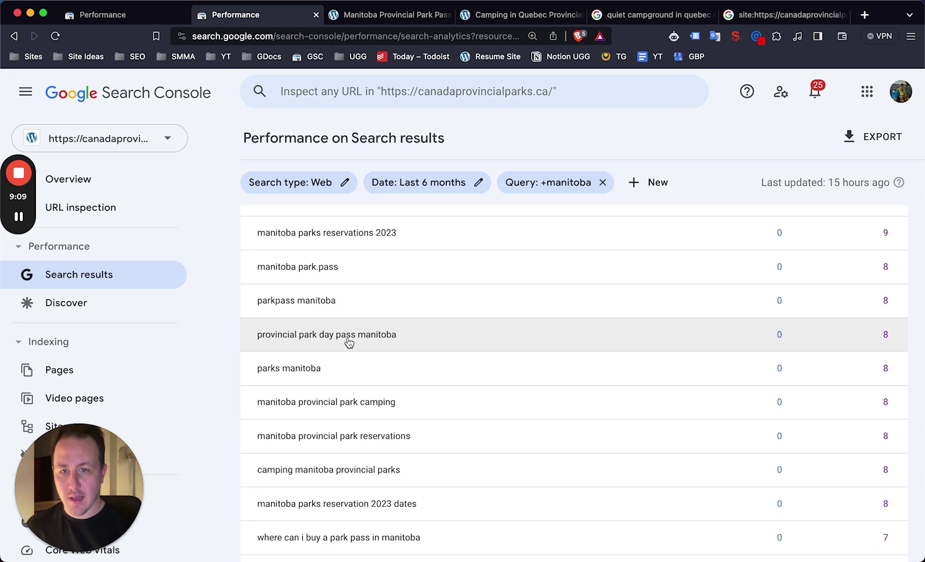
pyautogui.scroll(-4, 349, 342)
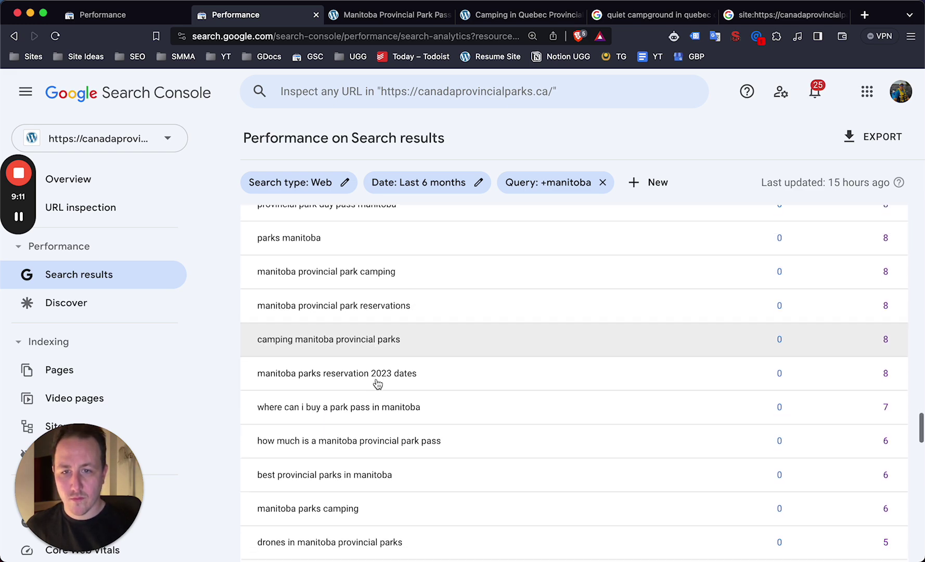
# In the Manitoba Provincial Park Pass article, search the page for 'dates'
pyautogui.click(389, 15)
pyautogui.scroll(-2, 417, 221)
pyautogui.press('super+f')
pyautogui.write('dates')
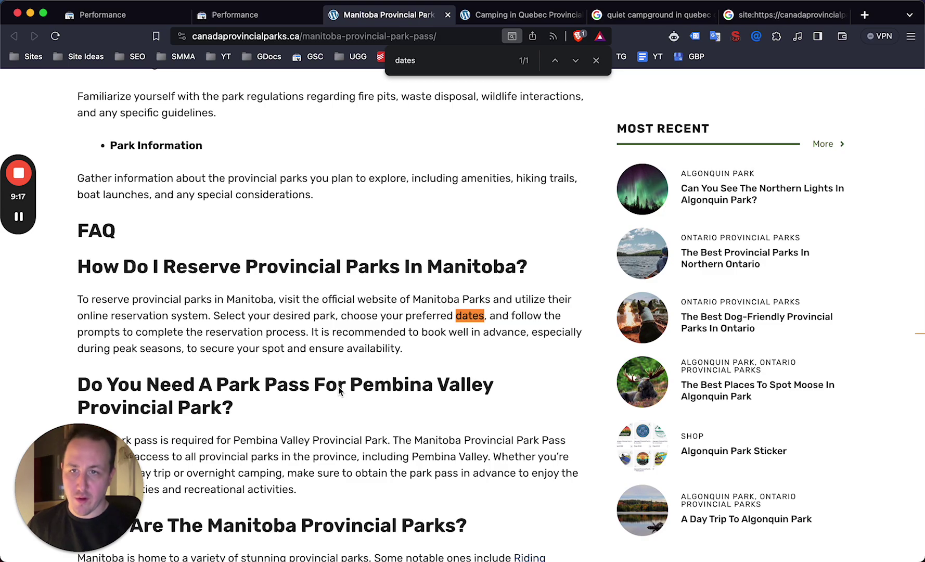
# Scan the article around the date mentions, then return to the manitoba query report
pyautogui.scroll(20, 316, 397)
pyautogui.scroll(-20, 312, 286)
pyautogui.scroll(-15, 359, 339)
pyautogui.scroll(3, 368, 347)
pyautogui.scroll(-15, 368, 347)
pyautogui.scroll(20, 370, 303)
pyautogui.scroll(15, 371, 304)
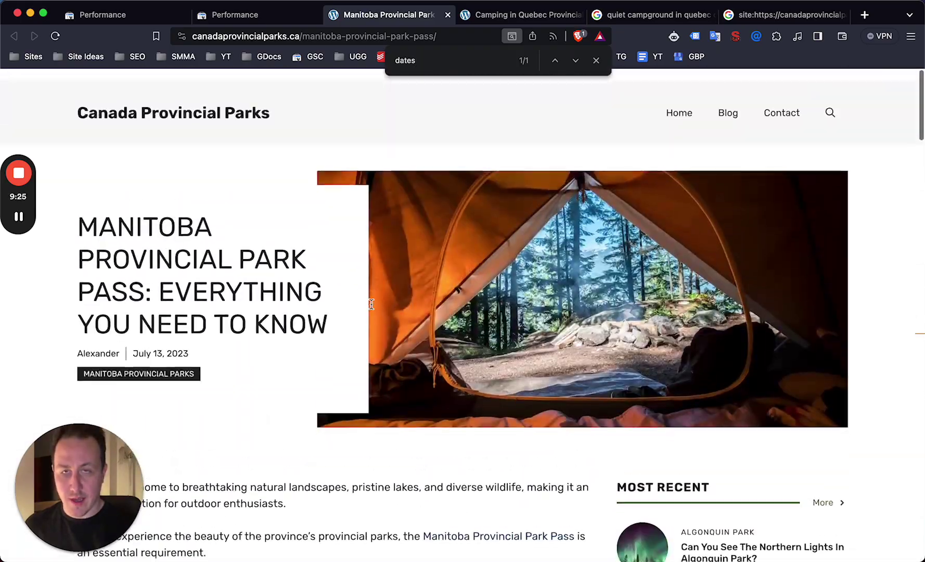
pyautogui.click(254, 15)
# Highlight the 'drones in manitoba provincial parks' query, then switch to the unfiltered 6-month queries report
pyautogui.scroll(-5, 312, 337)
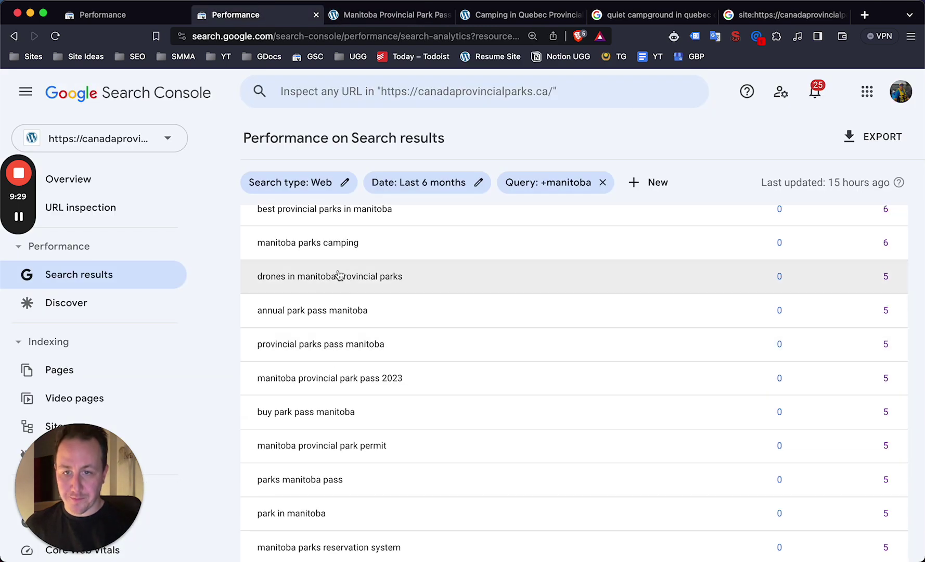
pyautogui.moveTo(403, 278); pyautogui.dragTo(339, 282)
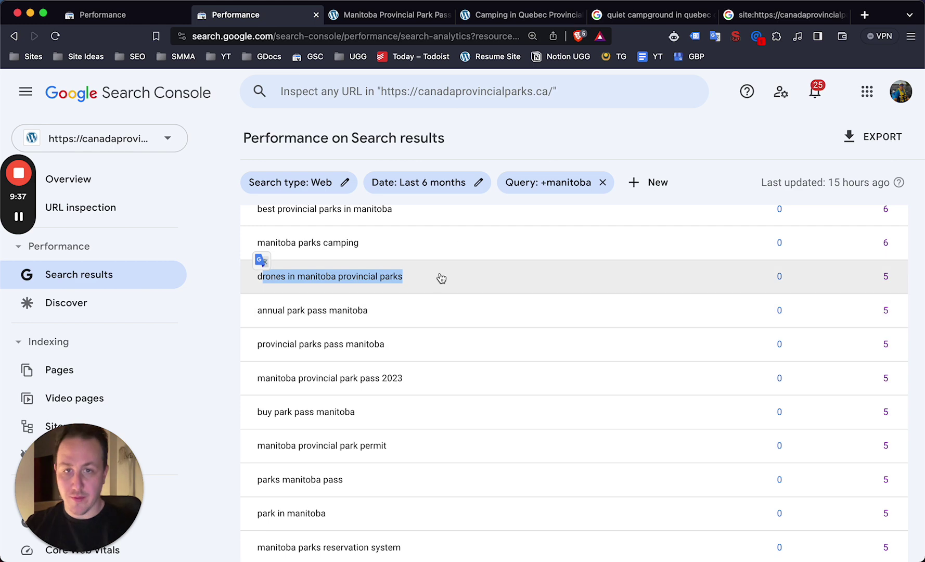
pyautogui.click(640, 158)
pyautogui.scroll(15, 250, 374)
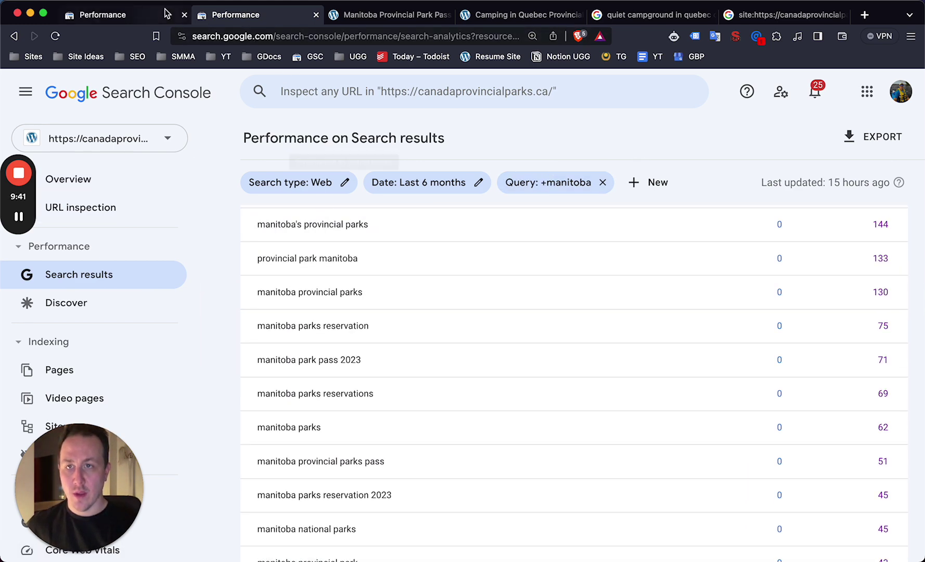
pyautogui.click(132, 16)
pyautogui.scroll(-5, 371, 356)
pyautogui.scroll(-4, 371, 356)
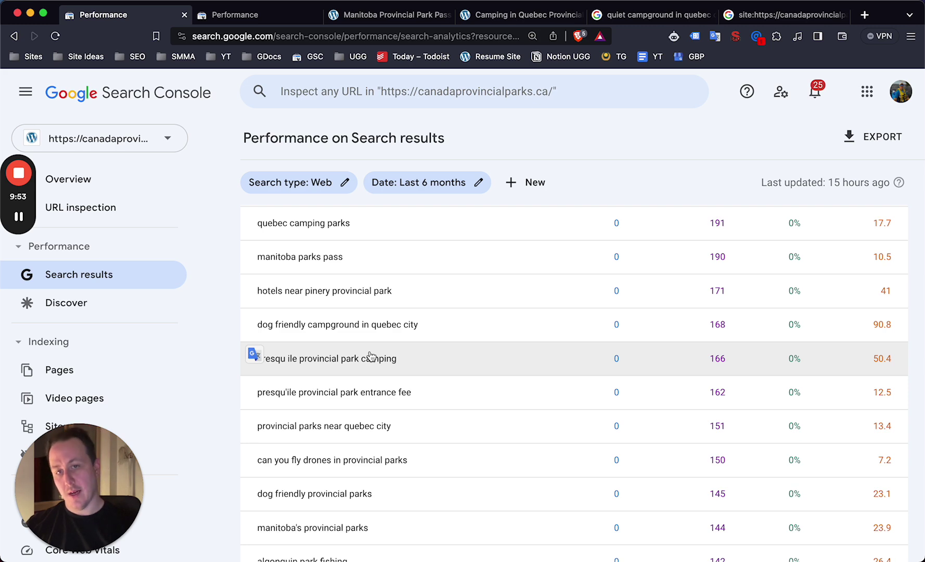
# Add a Position filter set to Greater than 10 to the queries table
pyautogui.scroll(20, 454, 320)
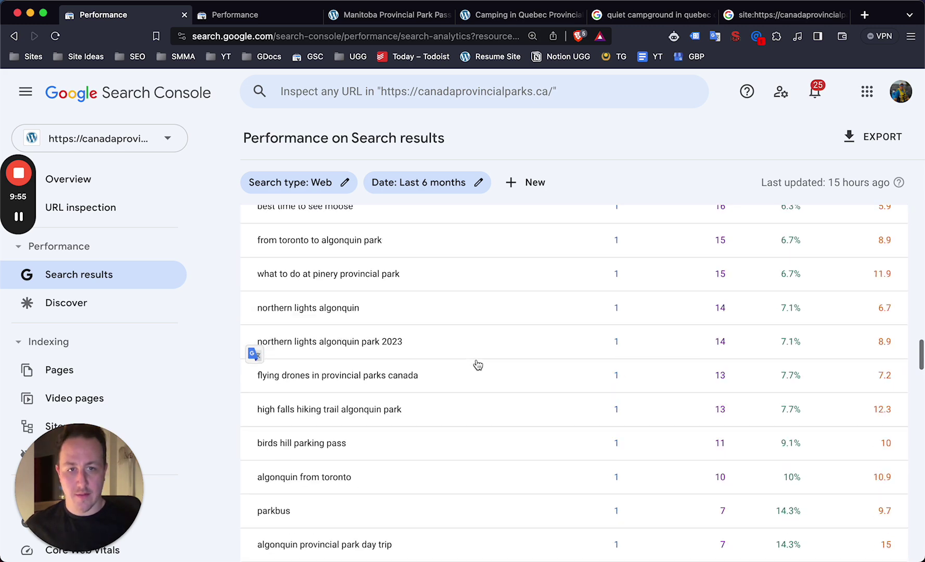
pyautogui.scroll(3, 478, 364)
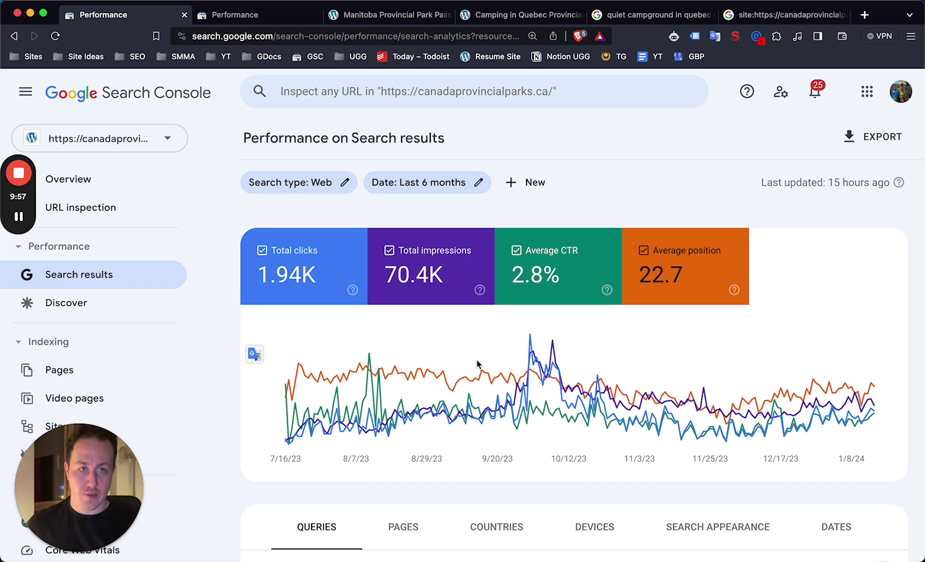
pyautogui.scroll(-5, 468, 359)
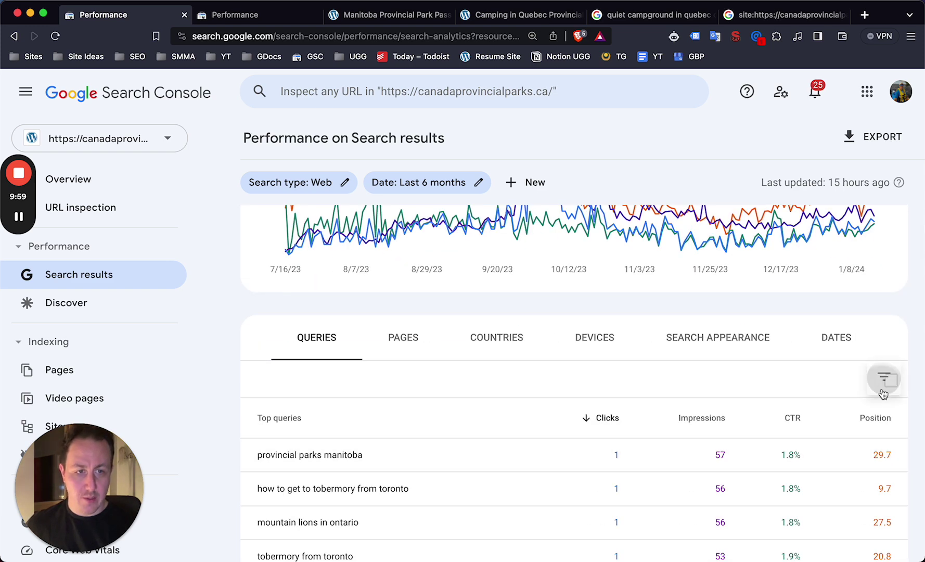
pyautogui.click(883, 393)
pyautogui.scroll(-2, 847, 431)
pyautogui.click(832, 457)
pyautogui.scroll(-1, 822, 393)
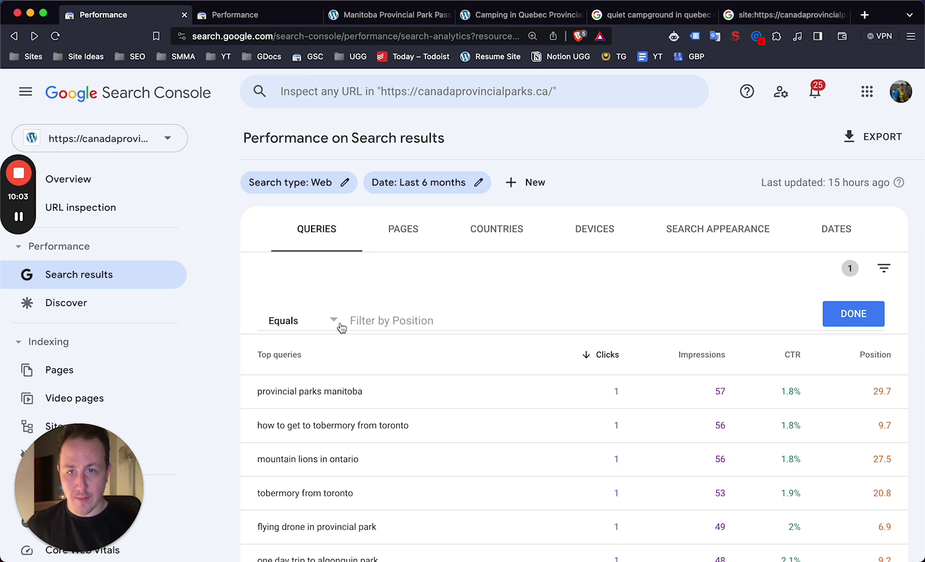
pyautogui.click(322, 325)
pyautogui.click(305, 377)
pyautogui.click(367, 321)
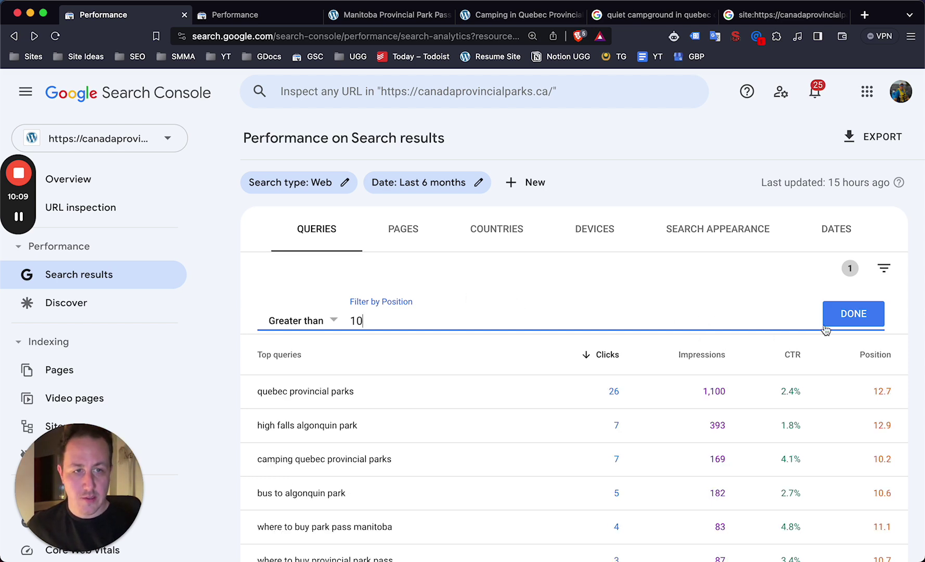
pyautogui.click(842, 320)
pyautogui.scroll(-3, 801, 333)
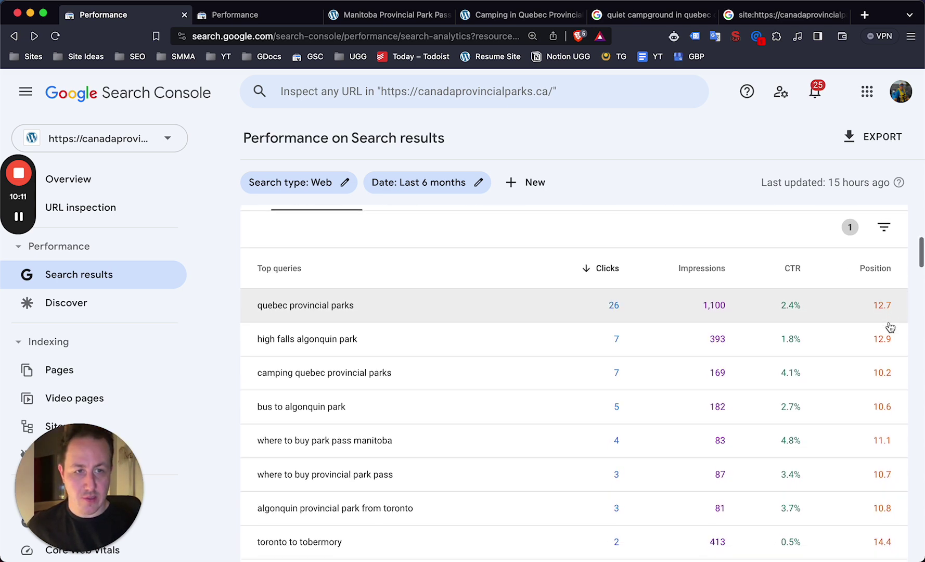
# Sort the filtered queries by Position in ascending order, starting at 10.1
pyautogui.scroll(-1, 819, 324)
pyautogui.scroll(2, 837, 292)
pyautogui.click(868, 256)
pyautogui.click(868, 256)
# Scroll through the sorted queries, such as 'algonquin park from toronto' at position 10.4
pyautogui.scroll(-2, 502, 307)
pyautogui.scroll(2, 457, 287)
pyautogui.scroll(-5, 508, 328)
pyautogui.scroll(-5, 509, 329)
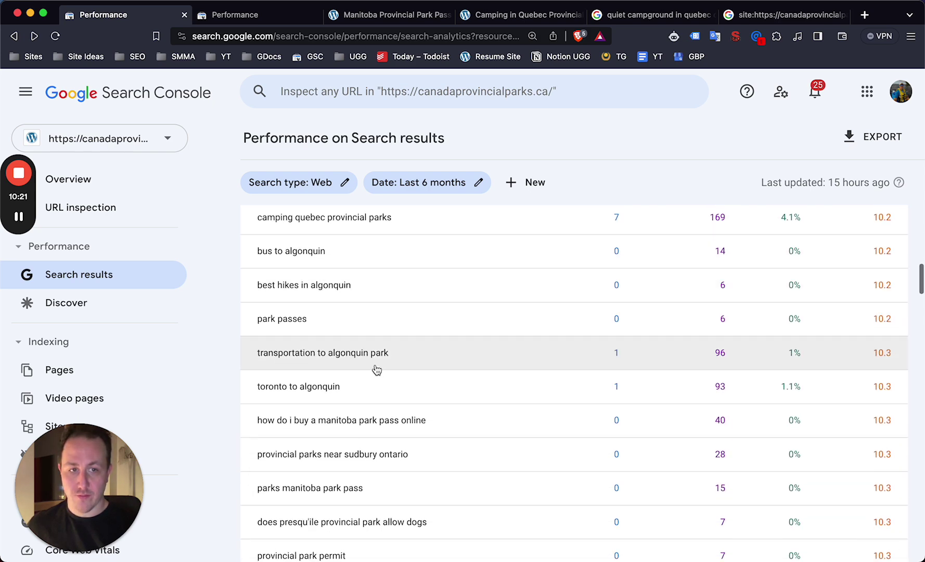
pyautogui.scroll(-8, 540, 366)
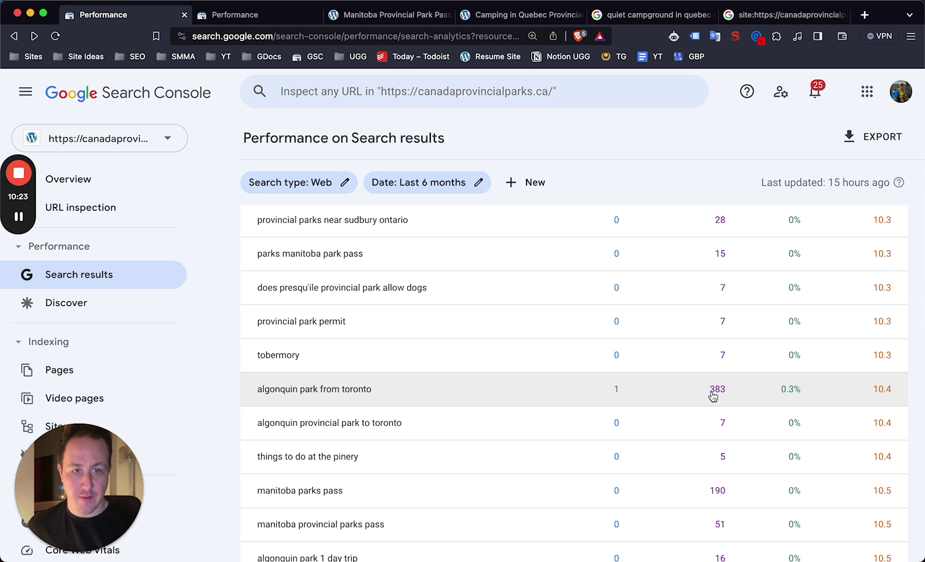
pyautogui.scroll(-8, 715, 393)
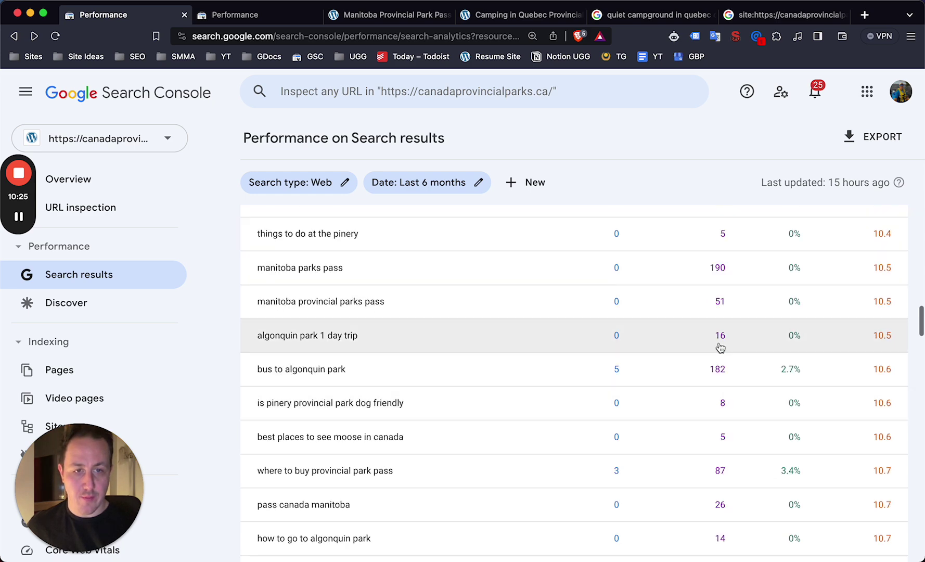
pyautogui.scroll(-1, 728, 370)
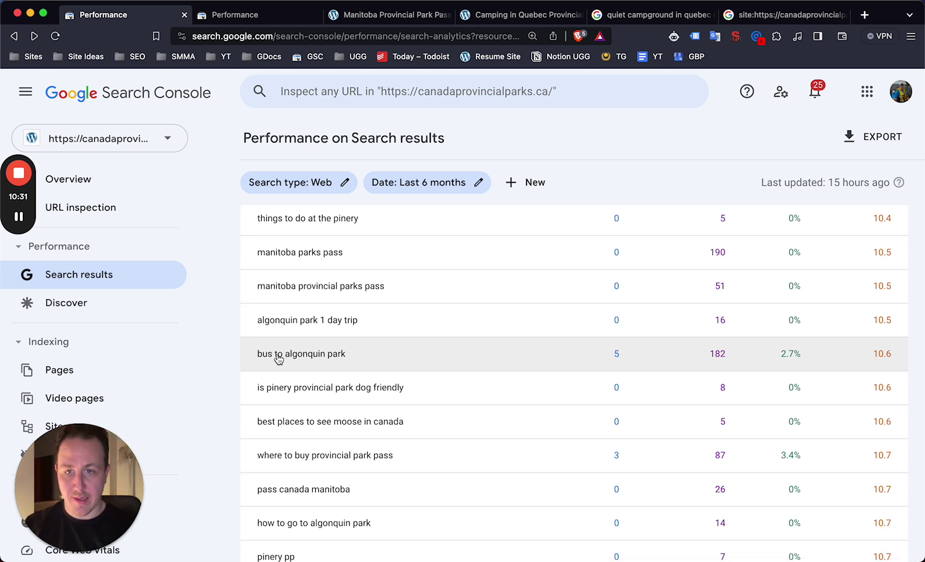
pyautogui.scroll(-15, 400, 359)
pyautogui.scroll(-15, 590, 414)
pyautogui.scroll(1, 675, 395)
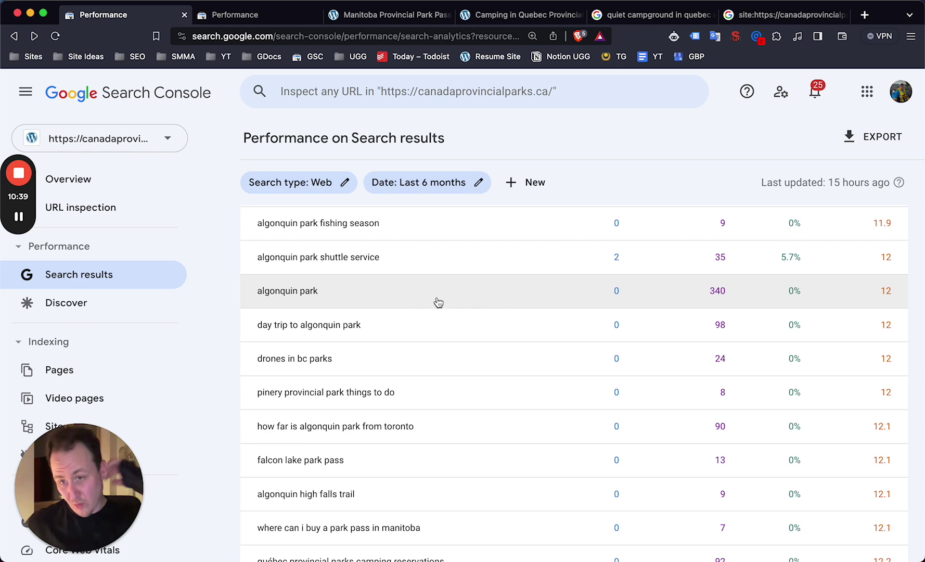
pyautogui.scroll(-5, 439, 302)
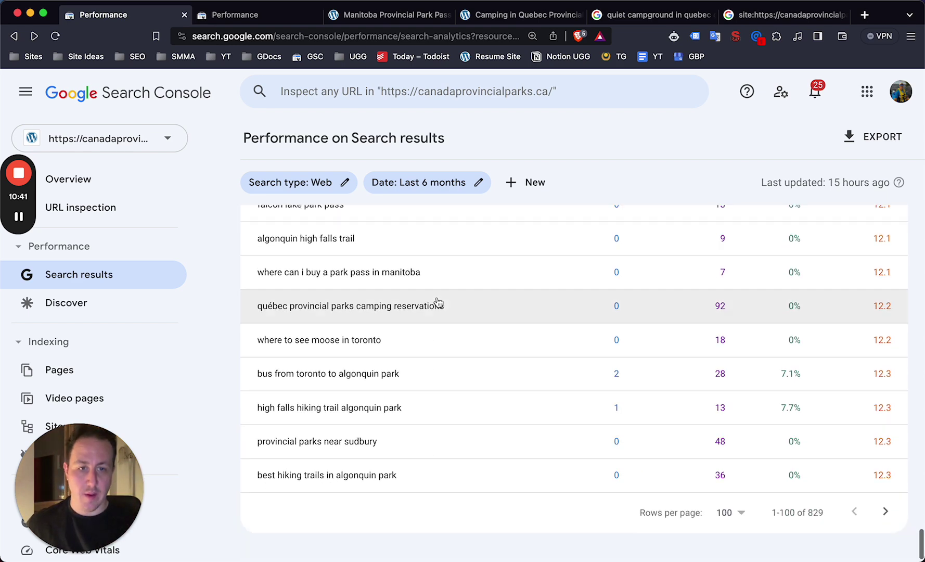
pyautogui.scroll(15, 602, 348)
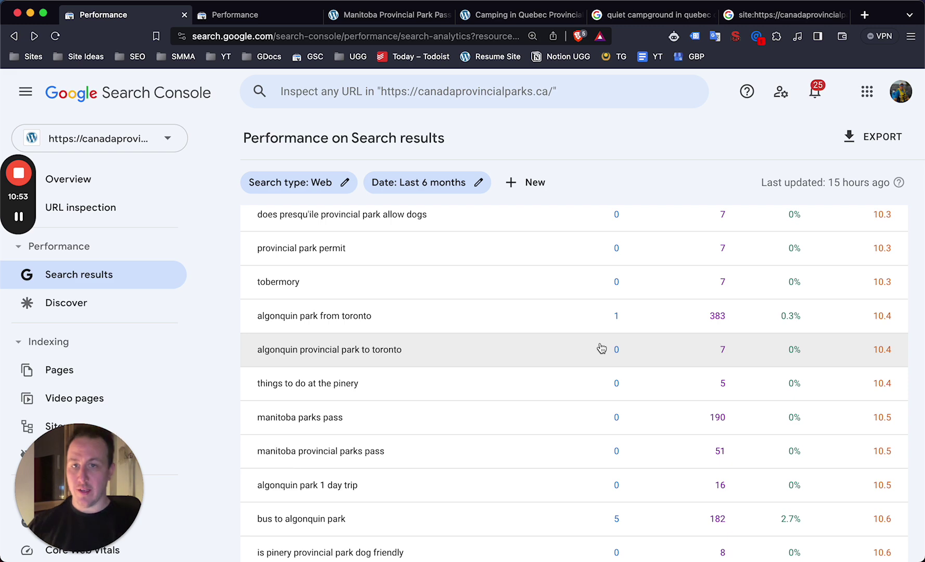
# Scroll to the top to see 1.94K clicks, 70.4K impressions, 2.8% CTR and 22.7 position
pyautogui.scroll(15, 602, 348)
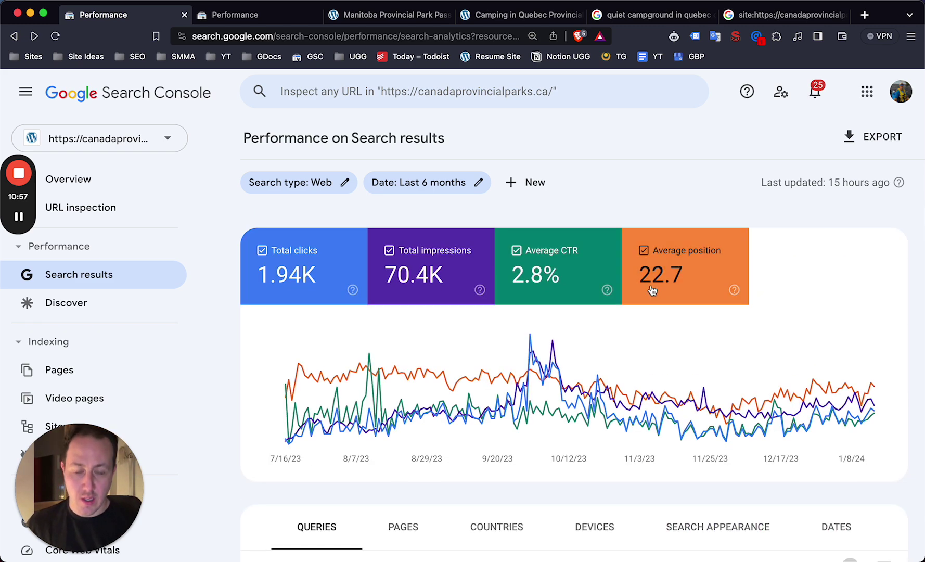